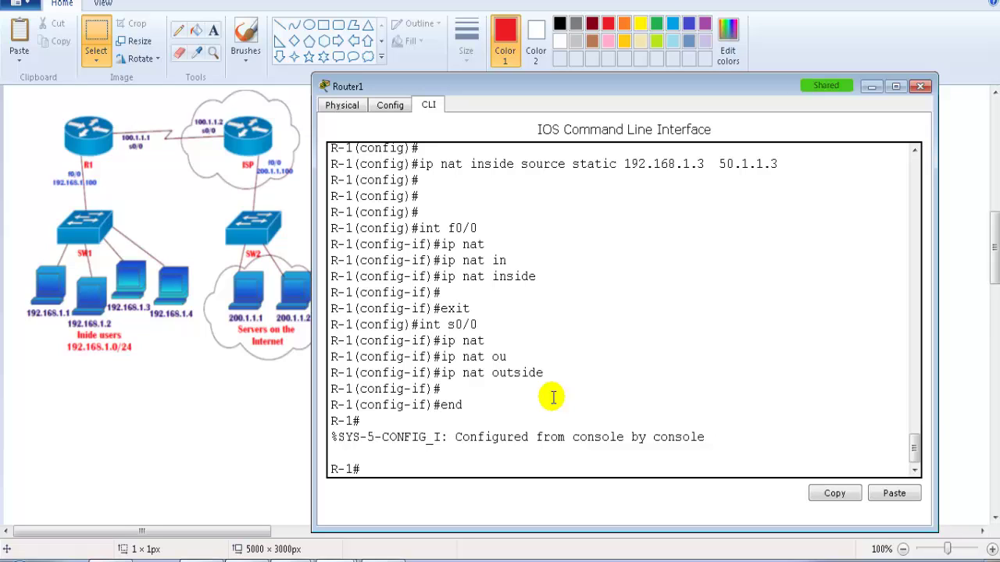
Display router R-1's NAT translation table with the sh ip nat translations command
{"action": "key", "text": "Return"}
{"action": "key", "text": "Return"}
{"action": "key", "text": "Return"}
{"action": "type", "text": "sh ip "}
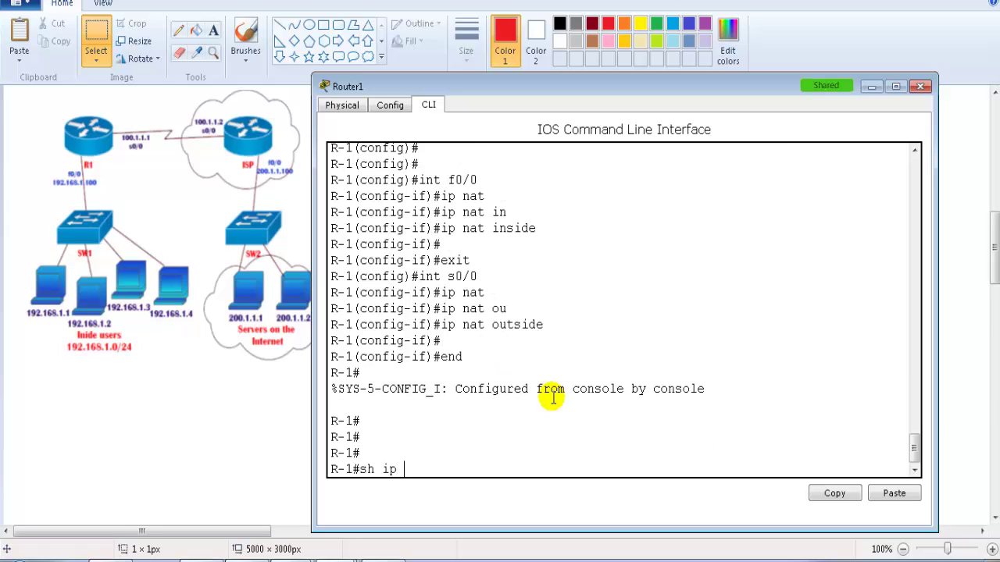
{"action": "type", "text": "nat"}
{"action": "key", "text": "Tab"}
{"action": "type", "text": "tr"}
{"action": "key", "text": "Tab"}
{"action": "key", "text": "Return"}
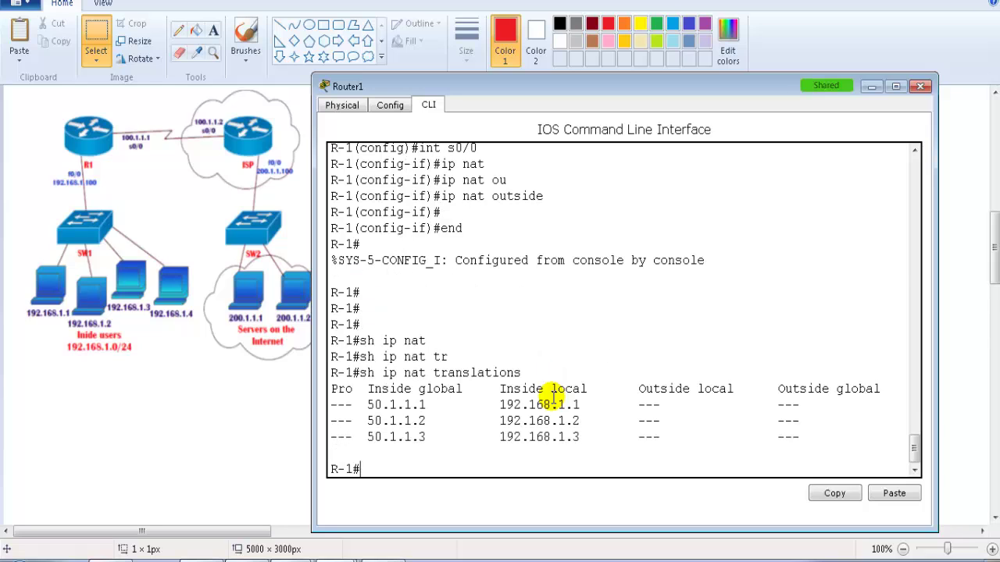
Highlight the sh ip nat translations command, and the inside local 192.168.1.1 and inside global 50.1.1.1 addresses of the first entry
{"action": "left_click_drag", "start_coordinate": [363, 373], "coordinate": [550, 378]}
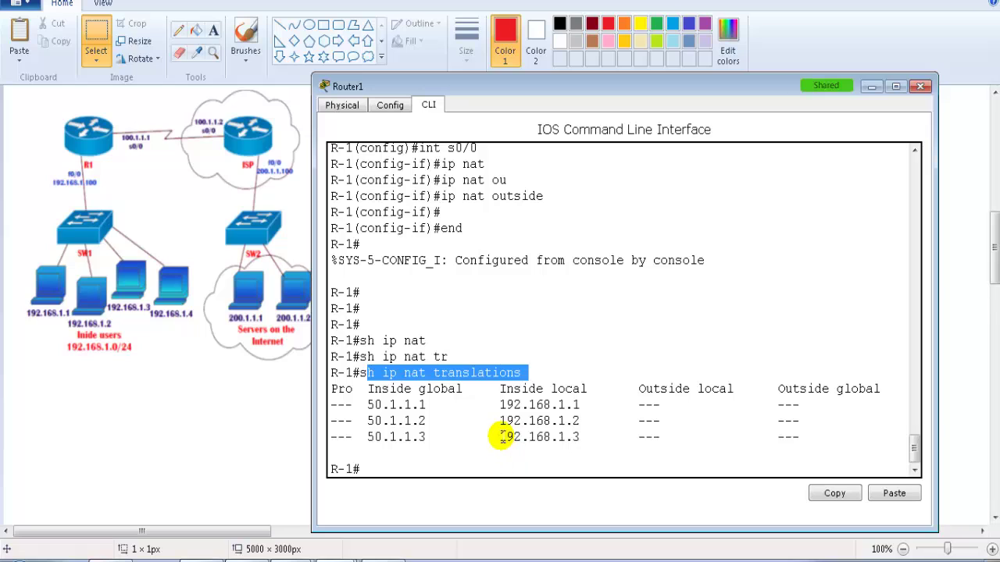
{"action": "left_click_drag", "start_coordinate": [500, 404], "coordinate": [577, 404]}
{"action": "left_click_drag", "start_coordinate": [368, 405], "coordinate": [428, 405]}
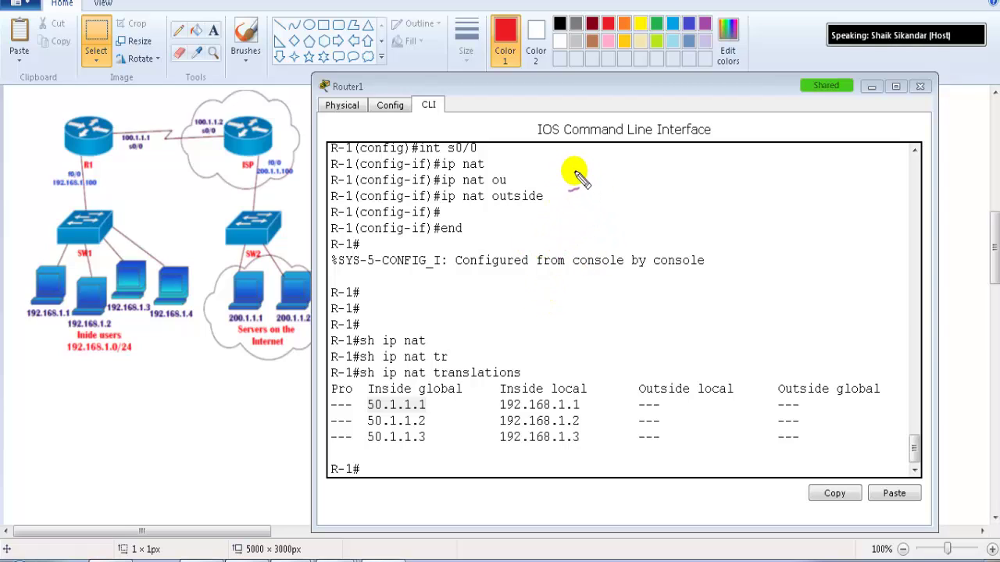
Draw Inside and Outside notes with arrows over the terminal, and circle and label PC 192.168.1.1 as inside and the Internet servers as outside
{"action": "mouse_move", "coordinate": [582, 183]}
{"action": "left_mouse_down"}
{"action": "mouse_move", "coordinate": [625, 172]}
{"action": "mouse_move", "coordinate": [632, 196]}
{"action": "mouse_move", "coordinate": [660, 198]}
{"action": "left_mouse_up"}
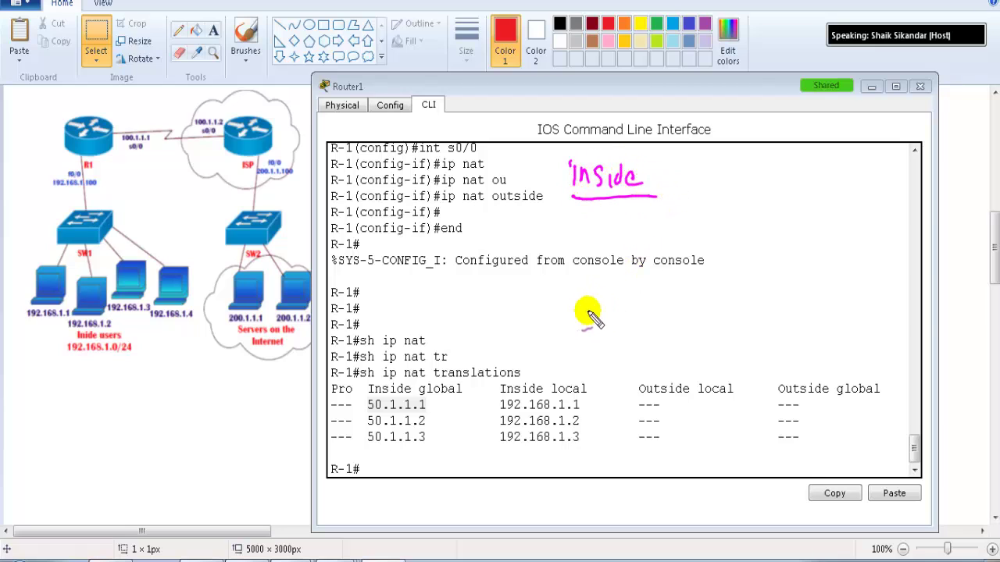
{"action": "mouse_move", "coordinate": [587, 314]}
{"action": "left_mouse_down"}
{"action": "mouse_move", "coordinate": [576, 299]}
{"action": "mouse_move", "coordinate": [699, 308]}
{"action": "mouse_move", "coordinate": [691, 316]}
{"action": "left_mouse_up"}
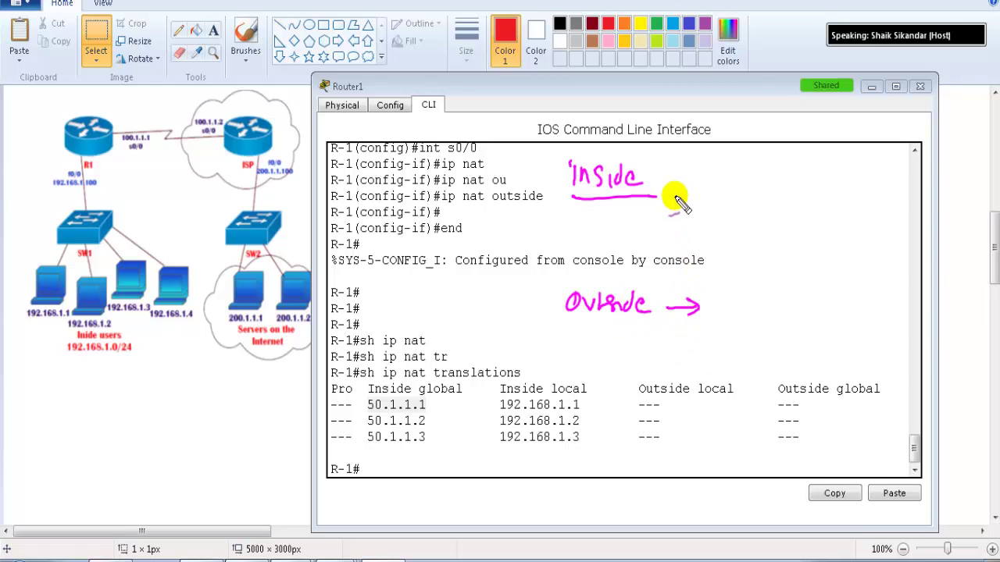
{"action": "left_click_drag", "start_coordinate": [668, 182], "coordinate": [703, 182]}
{"action": "left_click_drag", "start_coordinate": [668, 190], "coordinate": [705, 186]}
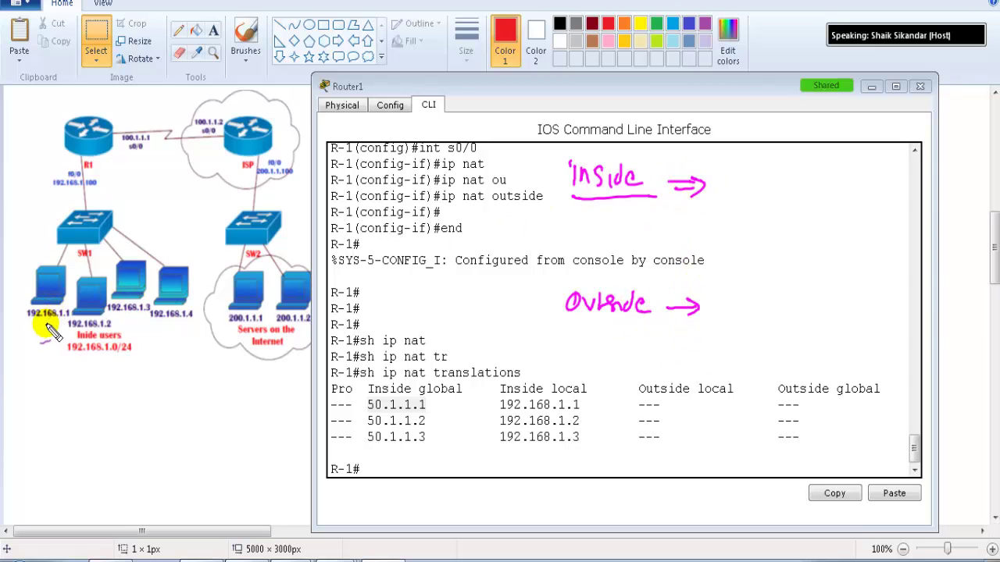
{"action": "mouse_move", "coordinate": [48, 329]}
{"action": "left_mouse_down"}
{"action": "mouse_move", "coordinate": [25, 311]}
{"action": "mouse_move", "coordinate": [66, 339]}
{"action": "mouse_move", "coordinate": [31, 352]}
{"action": "mouse_move", "coordinate": [78, 345]}
{"action": "left_mouse_up"}
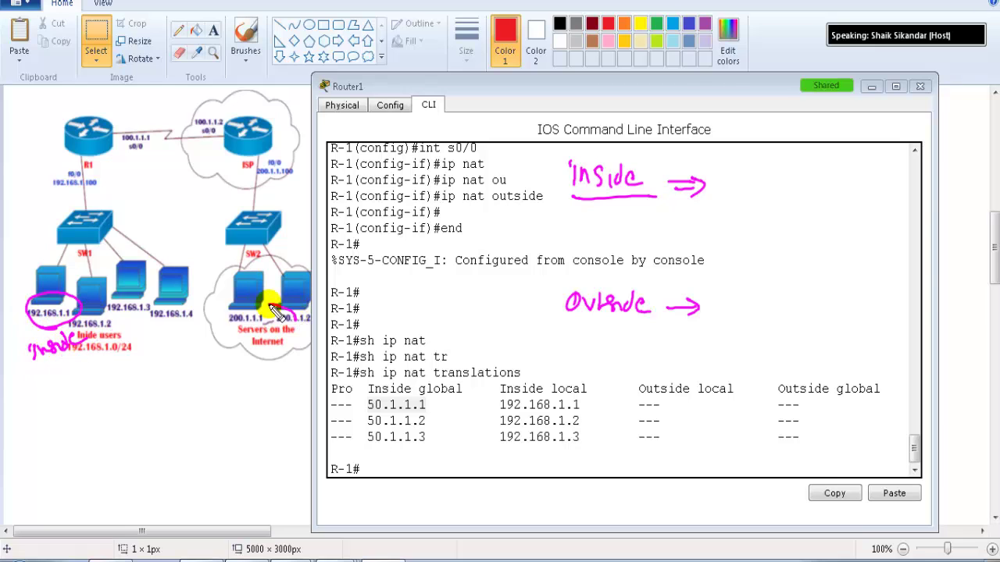
{"action": "mouse_move", "coordinate": [273, 308]}
{"action": "left_mouse_down"}
{"action": "mouse_move", "coordinate": [276, 353]}
{"action": "mouse_move", "coordinate": [258, 345]}
{"action": "mouse_move", "coordinate": [252, 371]}
{"action": "mouse_move", "coordinate": [262, 362]}
{"action": "mouse_move", "coordinate": [301, 363]}
{"action": "left_mouse_up"}
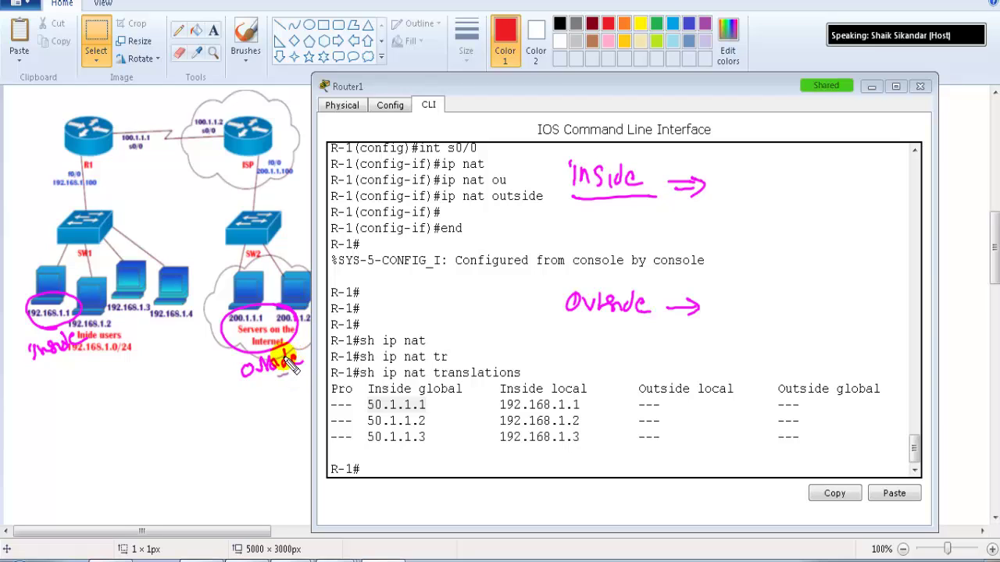
Branch the Inside note into local and global in red, and circle the Inside local and Inside global column headings
{"action": "left_click_drag", "start_coordinate": [713, 187], "coordinate": [738, 144]}
{"action": "left_click_drag", "start_coordinate": [702, 188], "coordinate": [738, 210]}
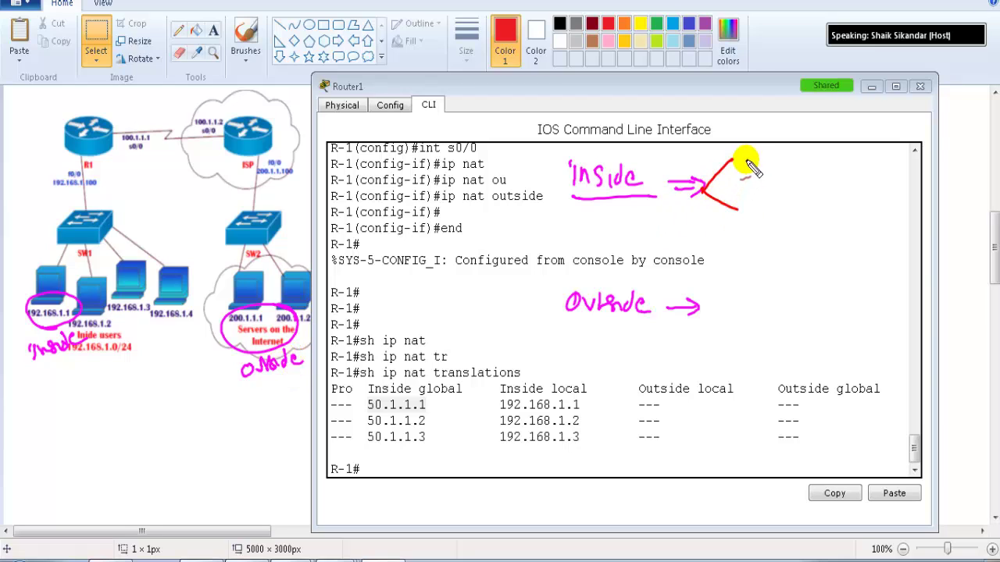
{"action": "mouse_move", "coordinate": [740, 144]}
{"action": "left_mouse_down"}
{"action": "mouse_move", "coordinate": [741, 164]}
{"action": "mouse_move", "coordinate": [753, 156]}
{"action": "left_mouse_up"}
{"action": "mouse_move", "coordinate": [771, 156]}
{"action": "left_mouse_down"}
{"action": "mouse_move", "coordinate": [765, 165]}
{"action": "mouse_move", "coordinate": [774, 166]}
{"action": "left_mouse_up"}
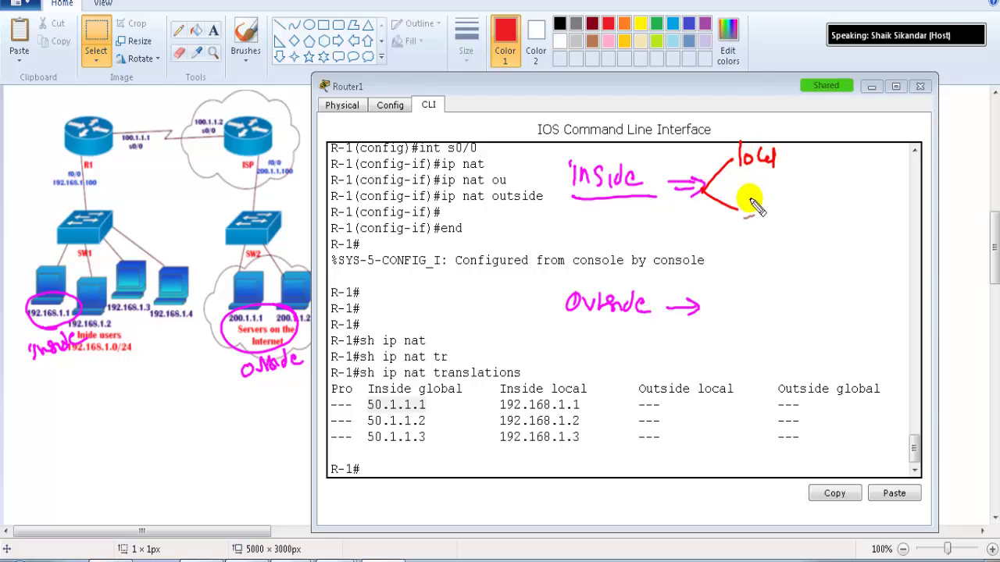
{"action": "mouse_move", "coordinate": [742, 195]}
{"action": "left_mouse_down"}
{"action": "mouse_move", "coordinate": [737, 211]}
{"action": "mouse_move", "coordinate": [778, 205]}
{"action": "left_mouse_up"}
{"action": "left_click_drag", "start_coordinate": [782, 190], "coordinate": [784, 205]}
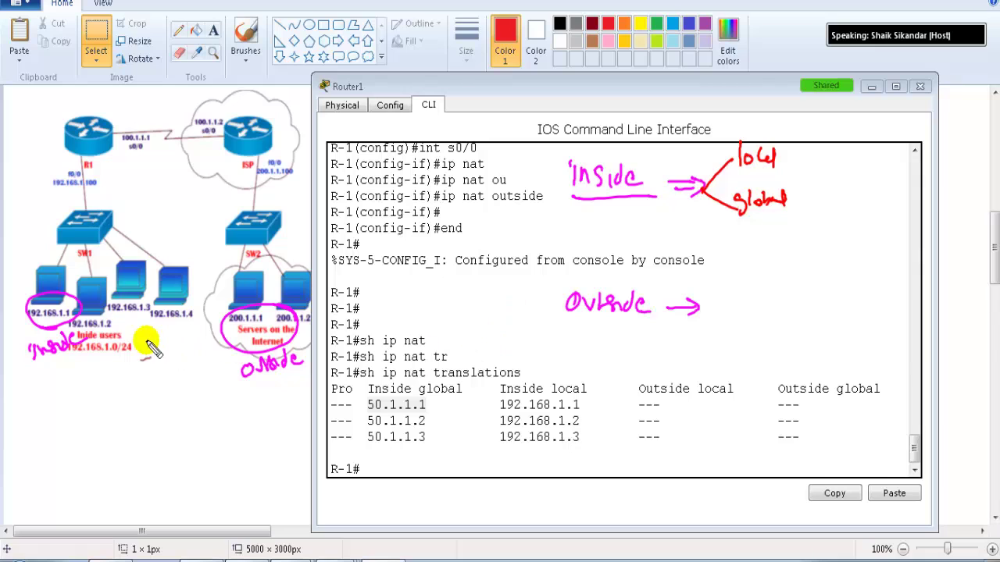
{"action": "mouse_move", "coordinate": [539, 400]}
{"action": "left_mouse_down"}
{"action": "mouse_move", "coordinate": [591, 382]}
{"action": "mouse_move", "coordinate": [538, 372]}
{"action": "mouse_move", "coordinate": [483, 393]}
{"action": "mouse_move", "coordinate": [567, 413]}
{"action": "mouse_move", "coordinate": [523, 377]}
{"action": "mouse_move", "coordinate": [503, 396]}
{"action": "left_mouse_up"}
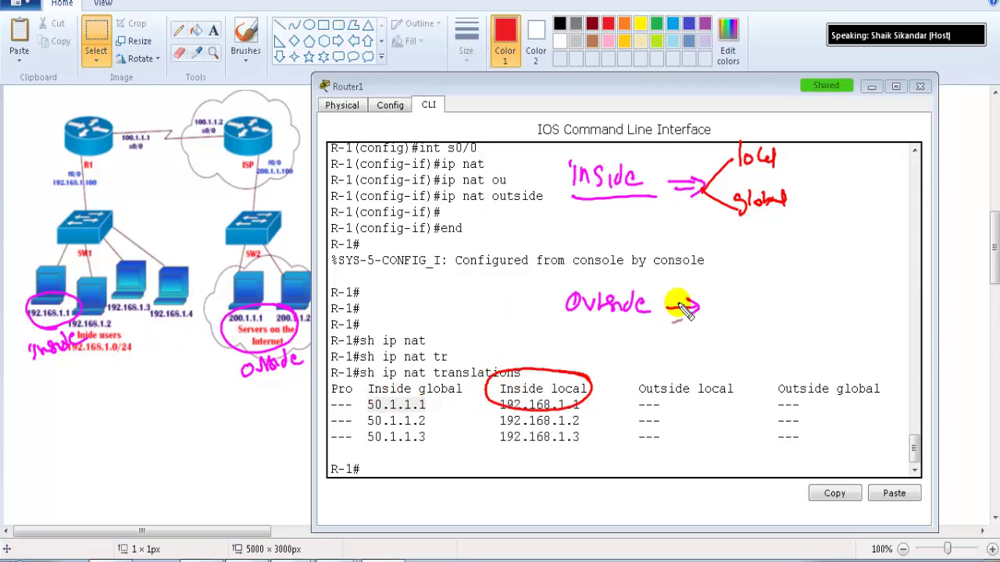
{"action": "mouse_move", "coordinate": [429, 408]}
{"action": "left_mouse_down"}
{"action": "mouse_move", "coordinate": [422, 374]}
{"action": "mouse_move", "coordinate": [478, 397]}
{"action": "left_mouse_up"}
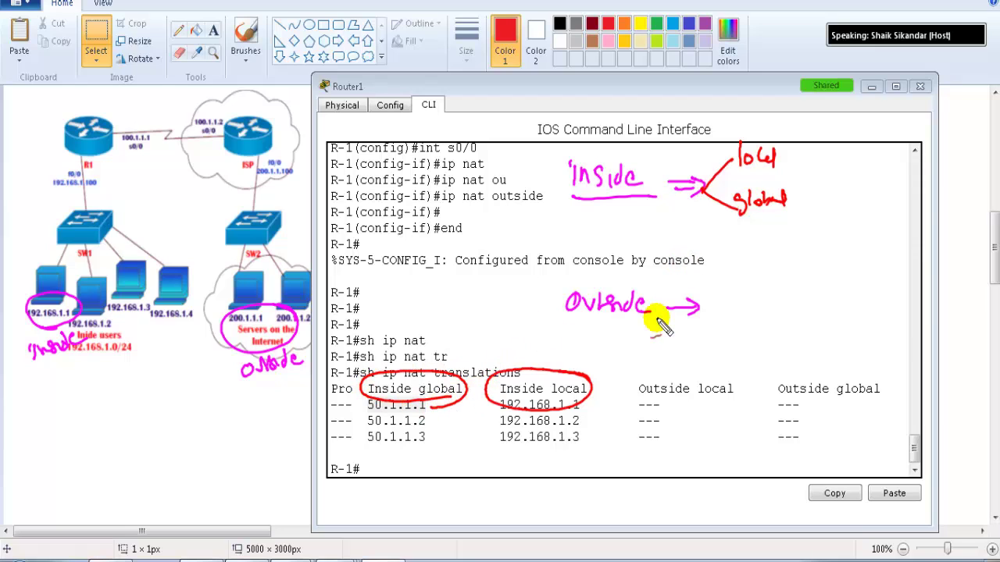
Branch the Outside note into local and global in red, and circle the Outside local and Outside global column headings
{"action": "mouse_move", "coordinate": [655, 336]}
{"action": "left_mouse_down"}
{"action": "mouse_move", "coordinate": [711, 297]}
{"action": "mouse_move", "coordinate": [735, 312]}
{"action": "mouse_move", "coordinate": [738, 287]}
{"action": "mouse_move", "coordinate": [771, 287]}
{"action": "left_mouse_up"}
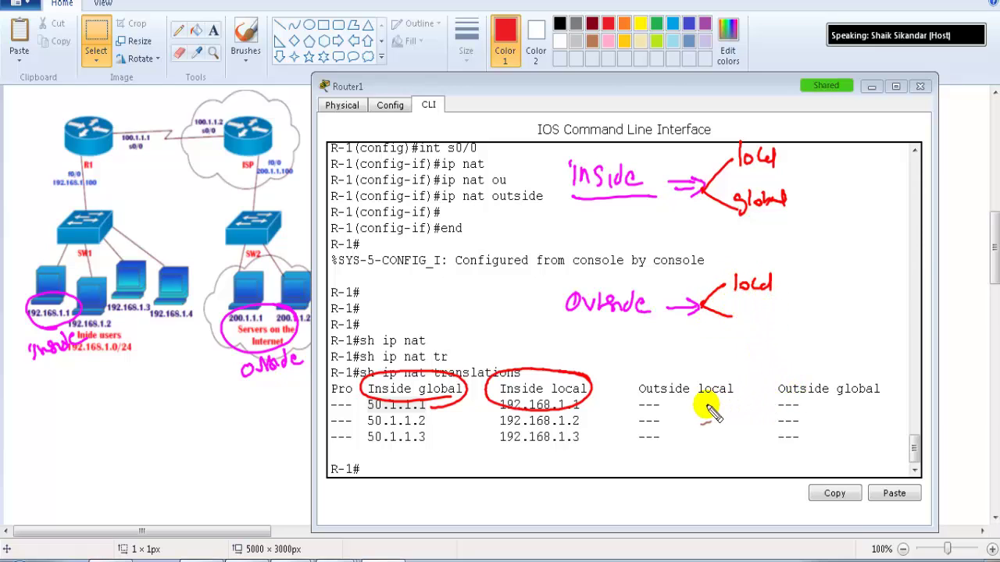
{"action": "mouse_move", "coordinate": [695, 405]}
{"action": "left_mouse_down"}
{"action": "mouse_move", "coordinate": [685, 366]}
{"action": "mouse_move", "coordinate": [664, 409]}
{"action": "mouse_move", "coordinate": [724, 390]}
{"action": "left_mouse_up"}
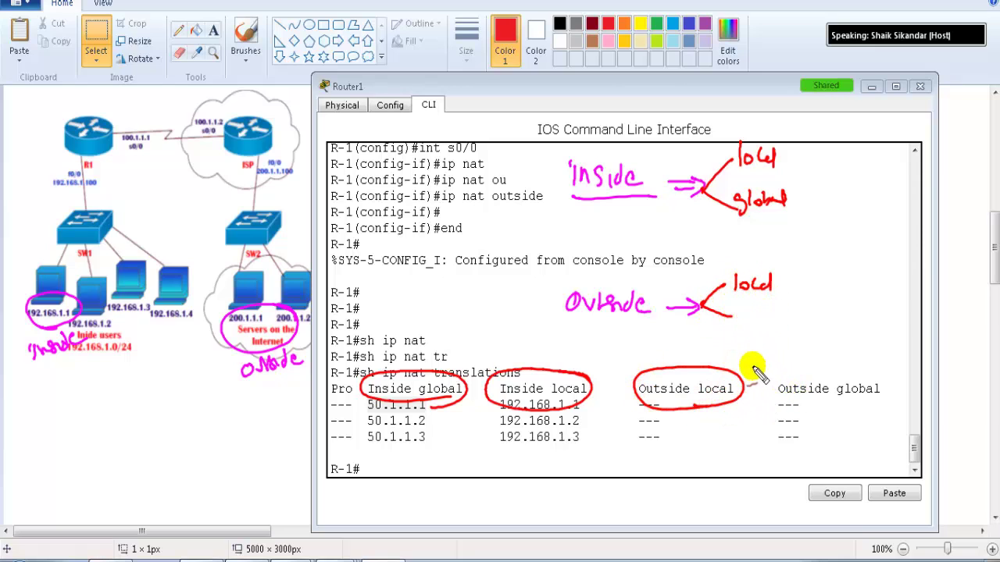
{"action": "left_click_drag", "start_coordinate": [739, 311], "coordinate": [759, 314]}
{"action": "mouse_move", "coordinate": [785, 401]}
{"action": "left_mouse_down"}
{"action": "mouse_move", "coordinate": [884, 385]}
{"action": "mouse_move", "coordinate": [804, 402]}
{"action": "left_mouse_up"}
Link the two outside columns with a curve labelled Remote, mark the Outside local entries, and box both columns
{"action": "left_click_drag", "start_coordinate": [691, 416], "coordinate": [795, 420]}
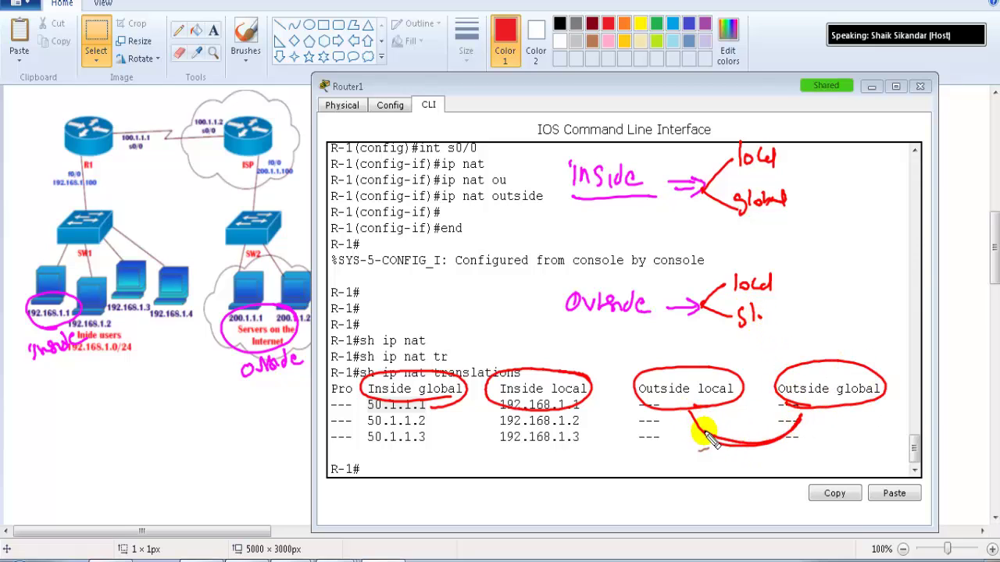
{"action": "mouse_move", "coordinate": [745, 465]}
{"action": "left_mouse_down"}
{"action": "mouse_move", "coordinate": [802, 453]}
{"action": "mouse_move", "coordinate": [796, 429]}
{"action": "mouse_move", "coordinate": [780, 435]}
{"action": "mouse_move", "coordinate": [802, 453]}
{"action": "mouse_move", "coordinate": [849, 466]}
{"action": "left_mouse_up"}
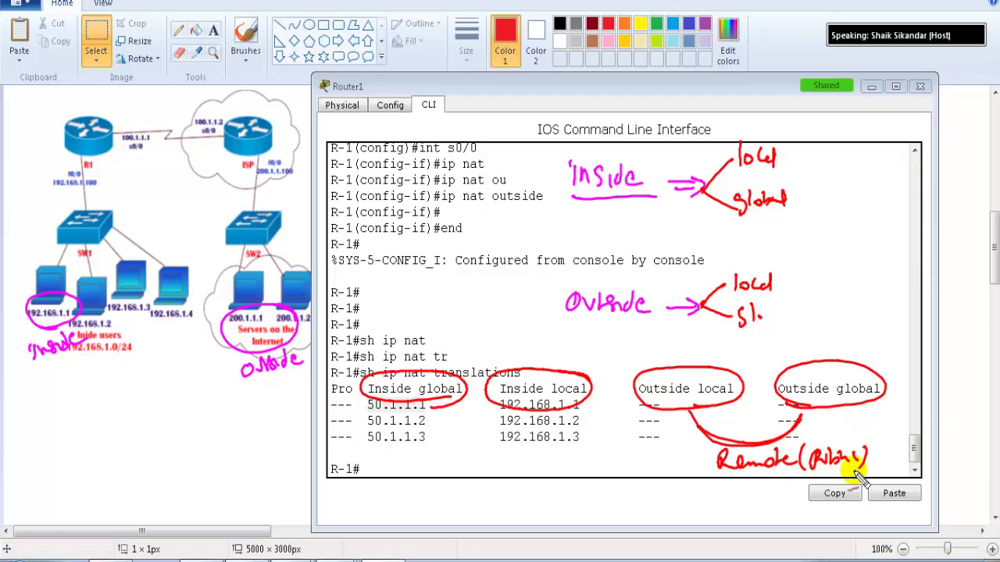
{"action": "left_click_drag", "start_coordinate": [666, 428], "coordinate": [688, 423]}
{"action": "left_click_drag", "start_coordinate": [663, 439], "coordinate": [701, 443]}
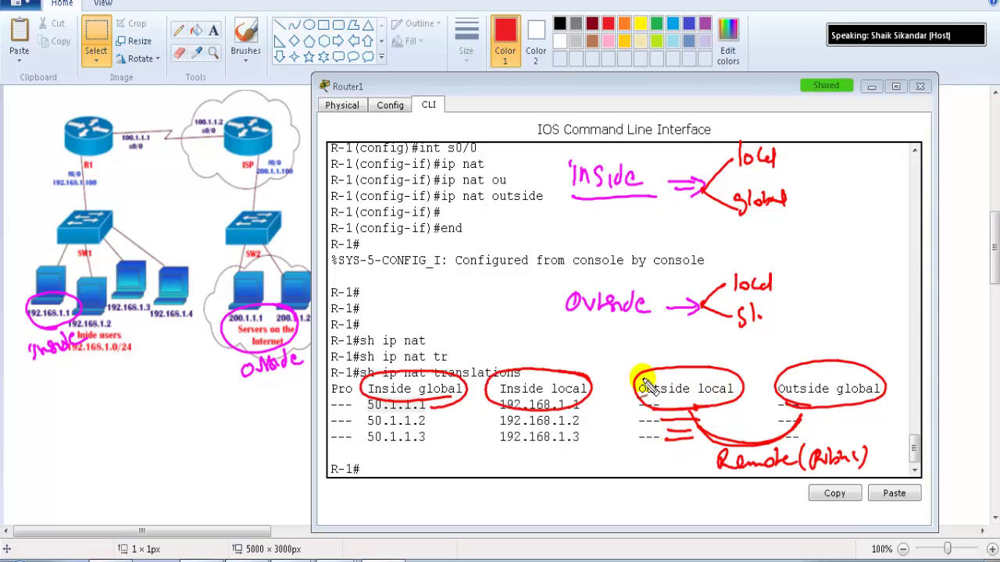
{"action": "mouse_move", "coordinate": [640, 382]}
{"action": "left_mouse_down"}
{"action": "mouse_move", "coordinate": [636, 429]}
{"action": "mouse_move", "coordinate": [630, 373]}
{"action": "mouse_move", "coordinate": [788, 371]}
{"action": "mouse_move", "coordinate": [866, 397]}
{"action": "mouse_move", "coordinate": [843, 443]}
{"action": "mouse_move", "coordinate": [699, 455]}
{"action": "mouse_move", "coordinate": [640, 444]}
{"action": "left_mouse_up"}
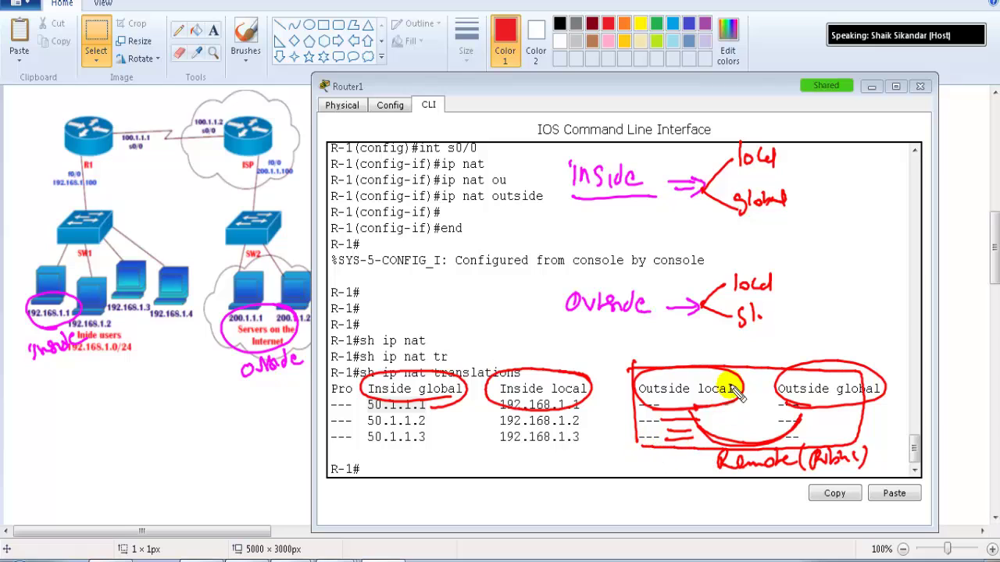
Encircle the two inside columns with an arrow pointing up from them, and clear all drawn annotations from the screen
{"action": "mouse_move", "coordinate": [599, 401]}
{"action": "left_mouse_down"}
{"action": "mouse_move", "coordinate": [559, 356]}
{"action": "mouse_move", "coordinate": [445, 341]}
{"action": "mouse_move", "coordinate": [350, 396]}
{"action": "mouse_move", "coordinate": [581, 426]}
{"action": "left_mouse_up"}
{"action": "mouse_move", "coordinate": [472, 345]}
{"action": "left_mouse_down"}
{"action": "mouse_move", "coordinate": [468, 303]}
{"action": "mouse_move", "coordinate": [475, 314]}
{"action": "left_mouse_up"}
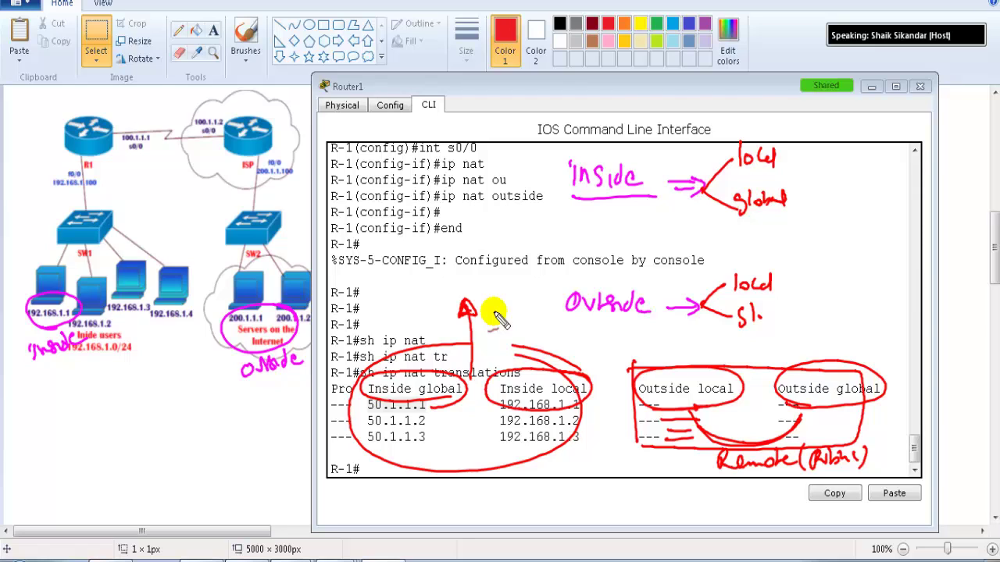
{"action": "key", "text": "Escape"}
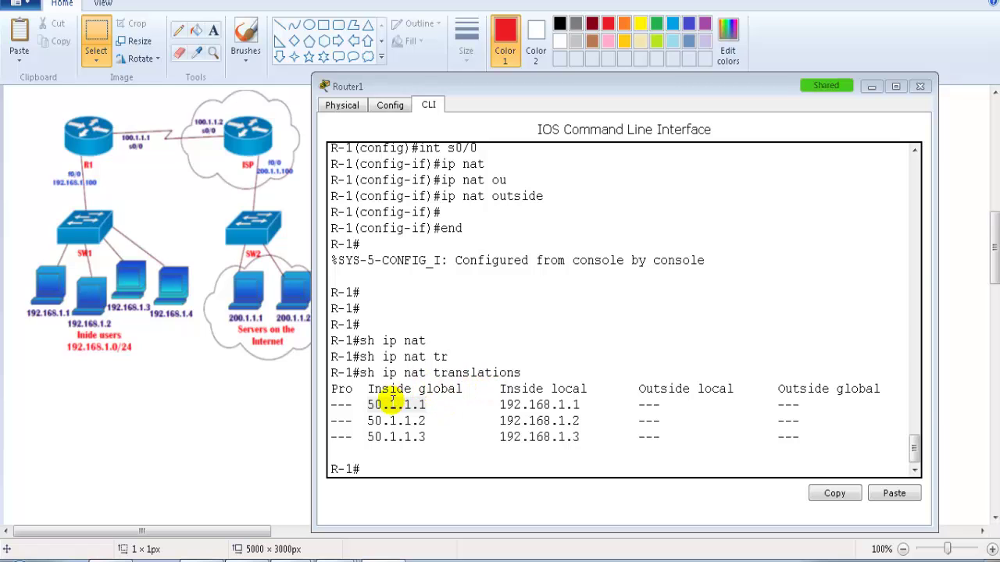
Move the Router1 window clear of the server cloud in the network diagram
{"action": "left_click_drag", "start_coordinate": [489, 87], "coordinate": [531, 68]}
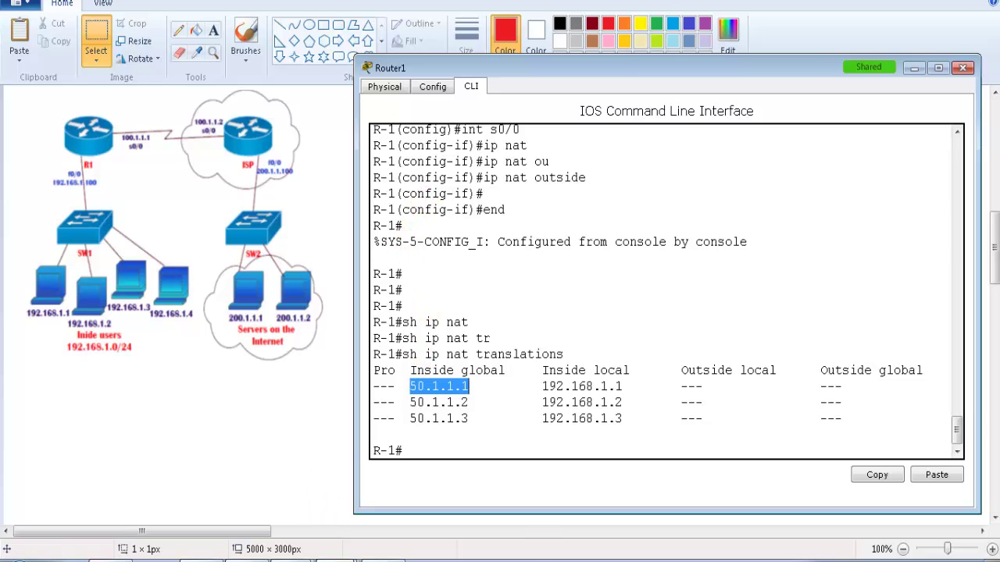
{"action": "left_click", "coordinate": [332, 559]}
{"action": "left_click", "coordinate": [467, 351]}
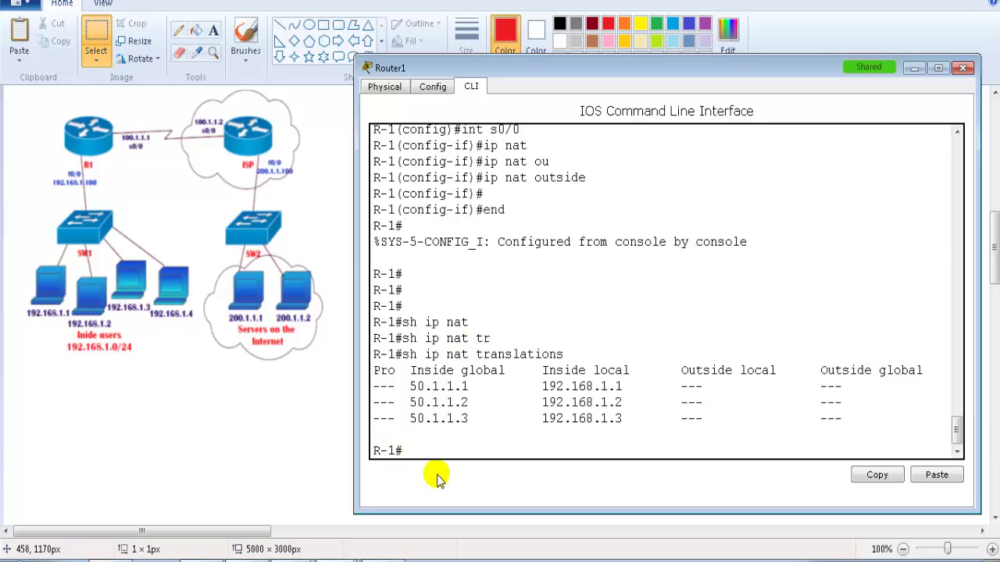
Look at Server0 and Server1 in the NAT.pkt topology, and minimize the topology window
{"action": "left_click", "coordinate": [341, 556]}
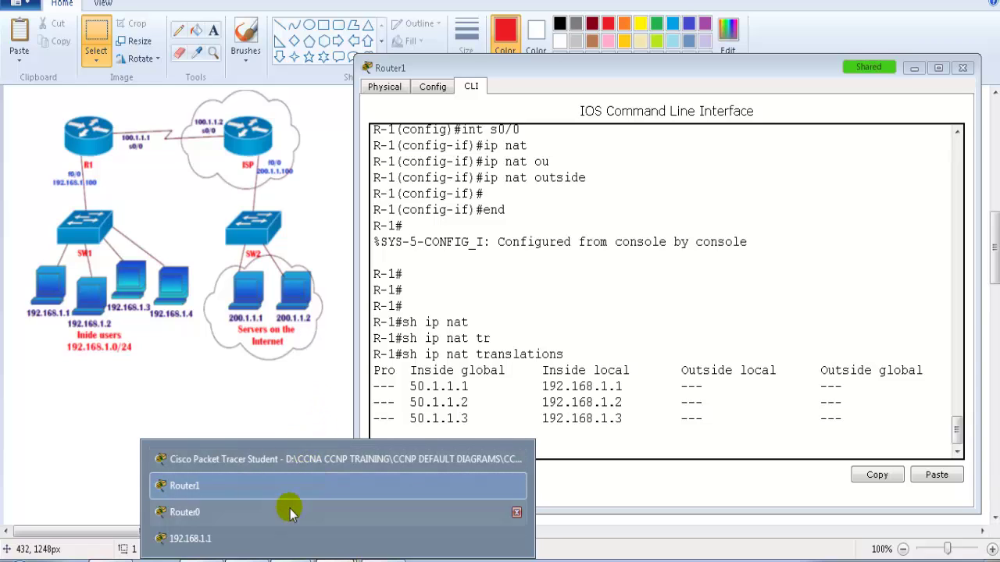
{"action": "left_click", "coordinate": [292, 462]}
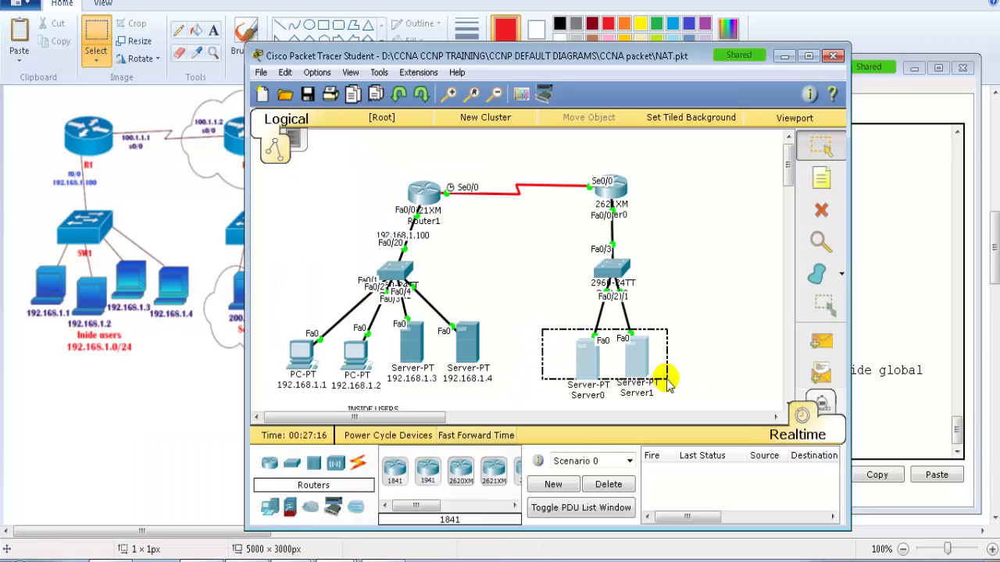
{"action": "left_click", "coordinate": [785, 55]}
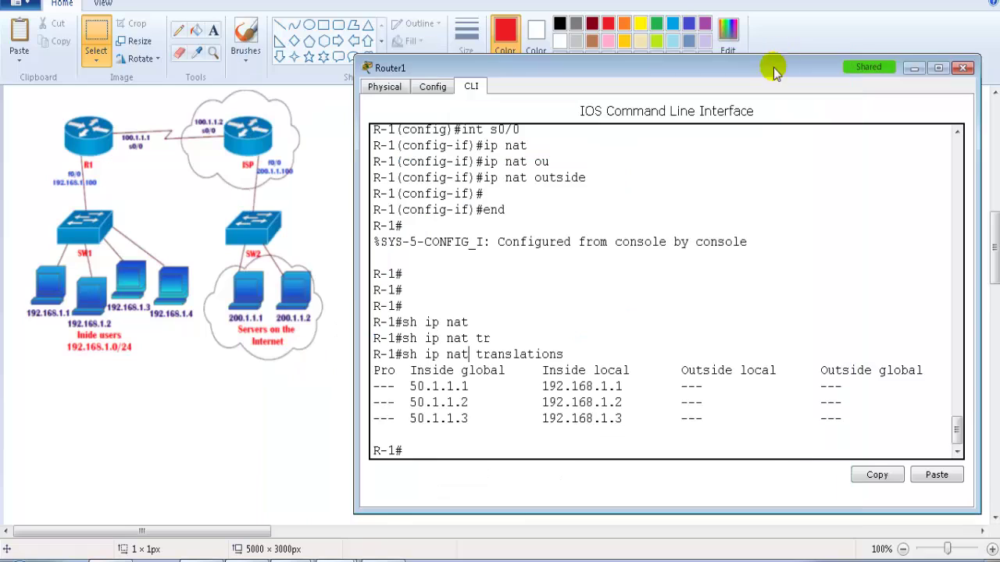
{"action": "left_click", "coordinate": [378, 305]}
Bring up the Command Prompt of PC 192.168.1.1 and enter a few blank lines
{"action": "mouse_move", "coordinate": [344, 559]}
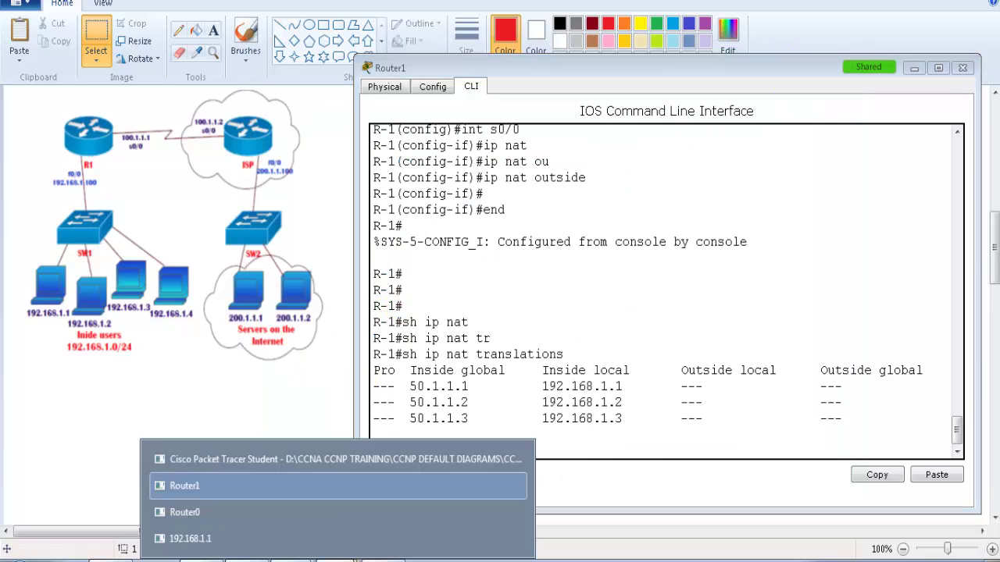
{"action": "left_click", "coordinate": [209, 538]}
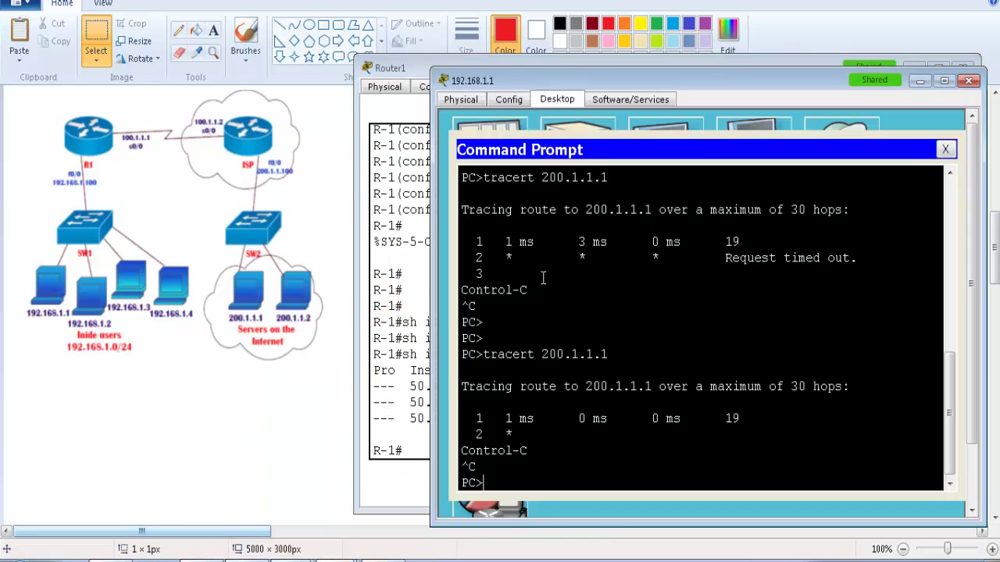
{"action": "key", "text": "Return"}
{"action": "key", "text": "Return"}
{"action": "key", "text": "Return"}
{"action": "key", "text": "Return"}
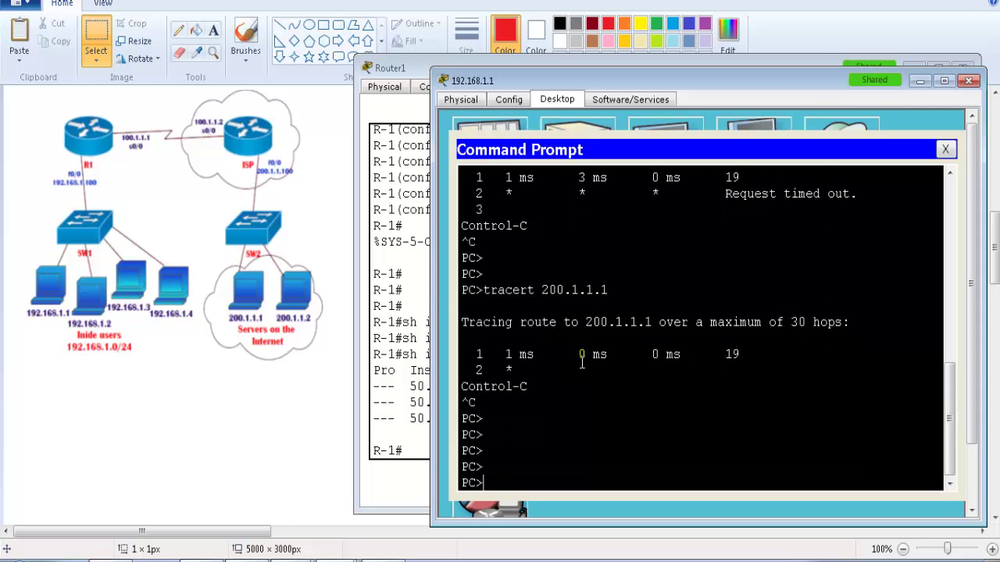
Close the Command Prompt on PC 192.168.1.1 and load the web page of server 200.1.1.1 in its Web Browser
{"action": "left_click", "coordinate": [945, 150]}
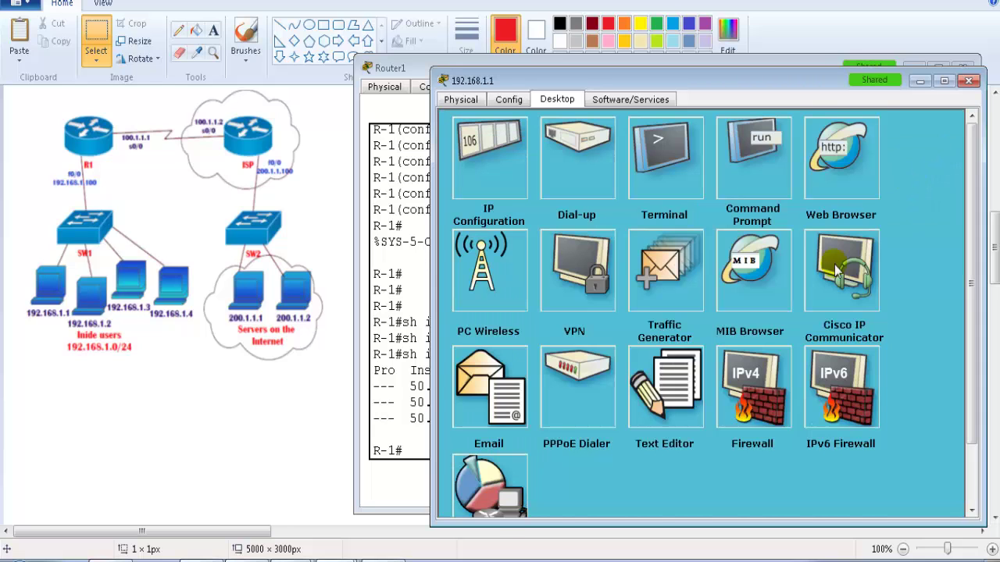
{"action": "left_click", "coordinate": [833, 183]}
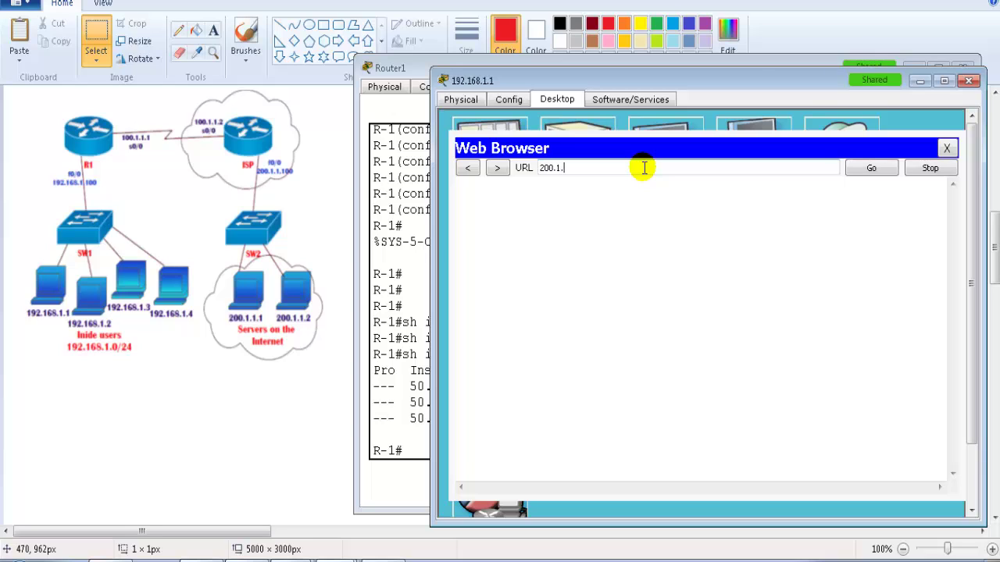
{"action": "left_click", "coordinate": [850, 167]}
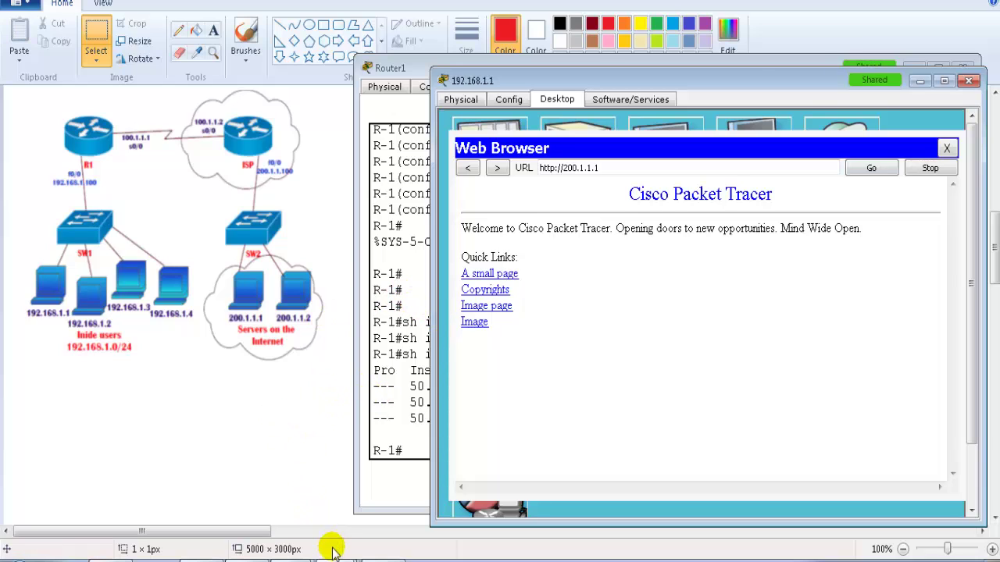
Load the web page of server 200.1.1.2 in the Web Browser of PC 192.168.1.2
{"action": "mouse_move", "coordinate": [330, 550]}
{"action": "left_click", "coordinate": [263, 461]}
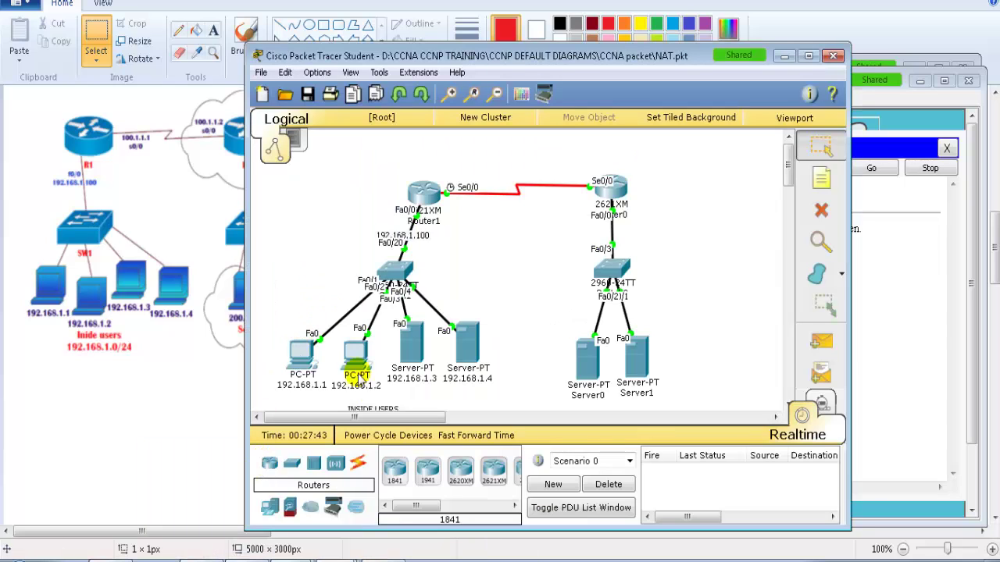
{"action": "left_click", "coordinate": [358, 361]}
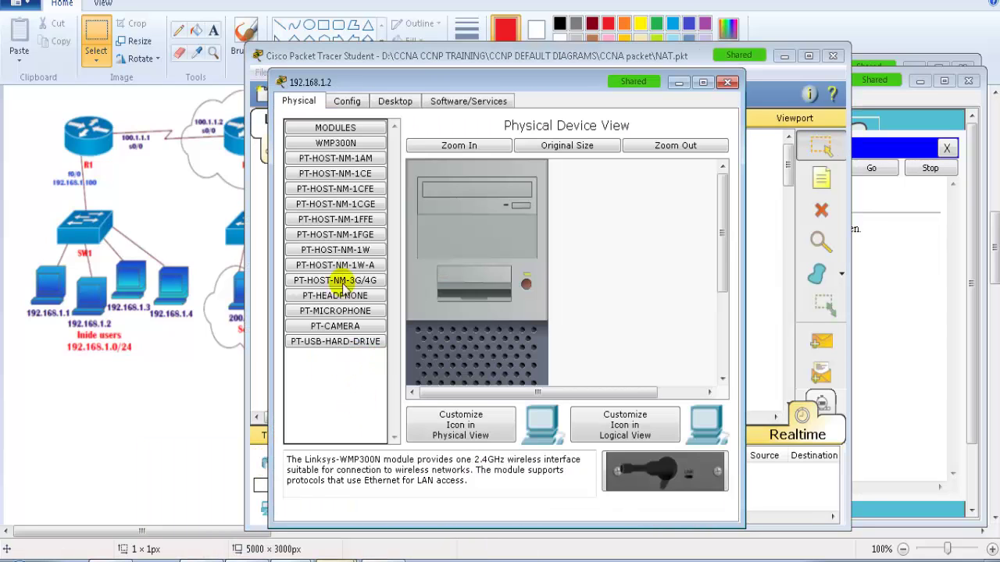
{"action": "left_click", "coordinate": [396, 101]}
{"action": "left_click", "coordinate": [332, 160]}
{"action": "left_click", "coordinate": [693, 128]}
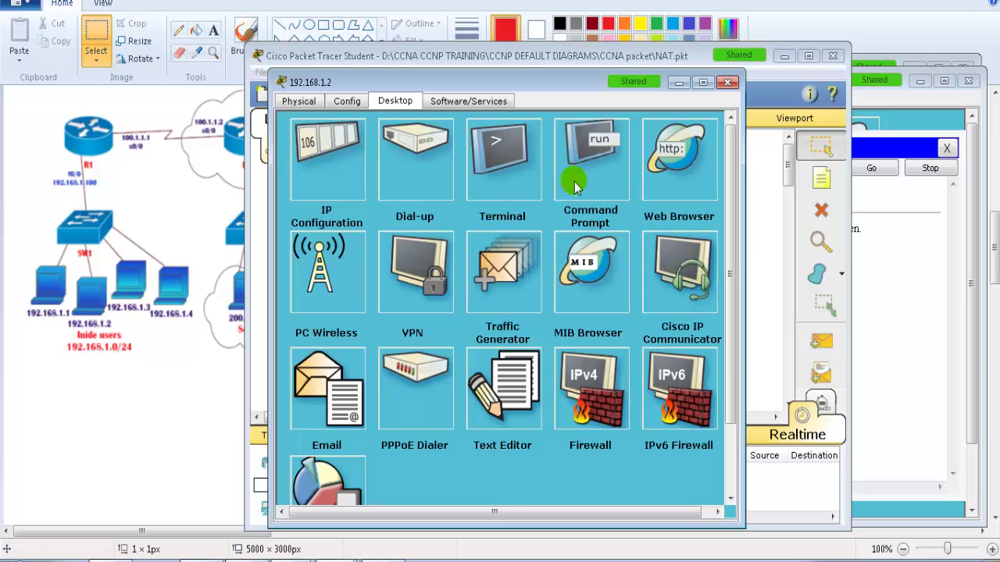
{"action": "left_click", "coordinate": [666, 164]}
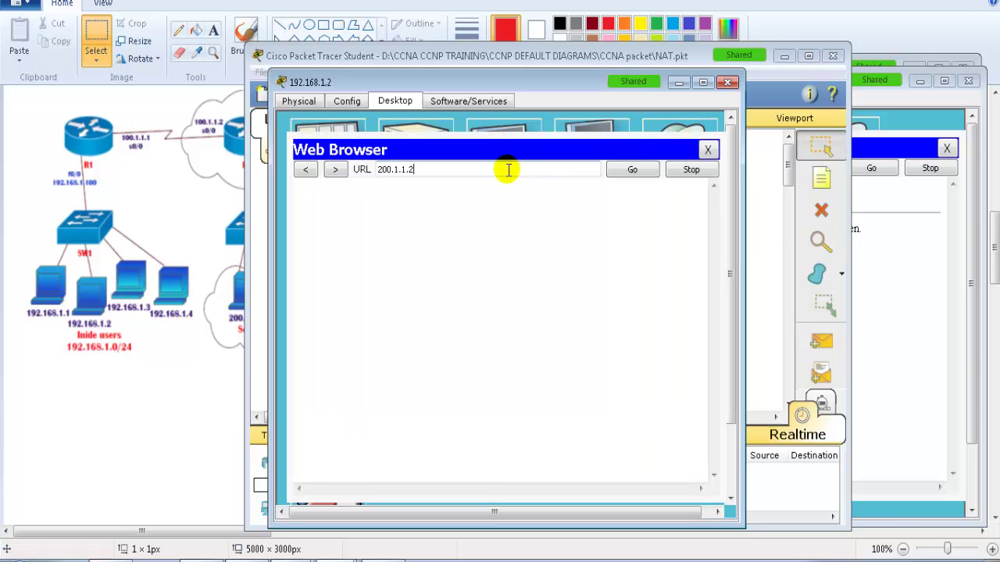
{"action": "left_click", "coordinate": [634, 173]}
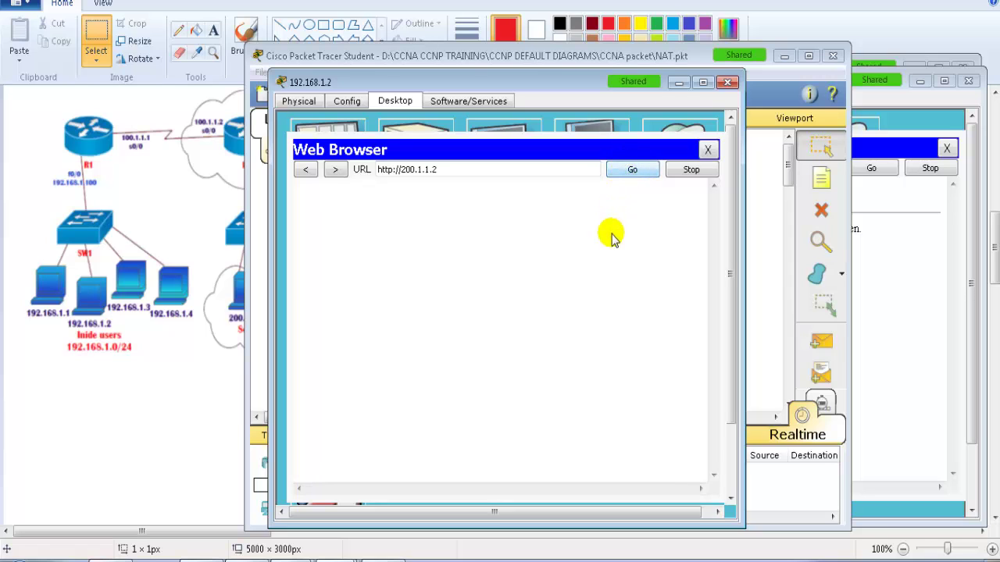
Ping 200.1.1.1 from the Command Prompt of inside server 192.168.1.3
{"action": "left_click", "coordinate": [772, 232]}
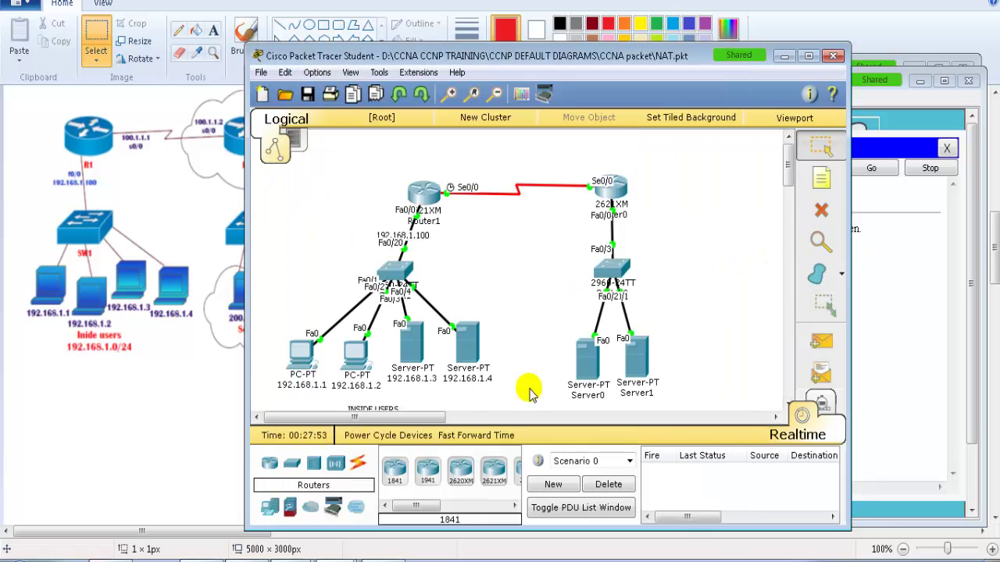
{"action": "left_click", "coordinate": [411, 355]}
{"action": "left_click", "coordinate": [446, 99]}
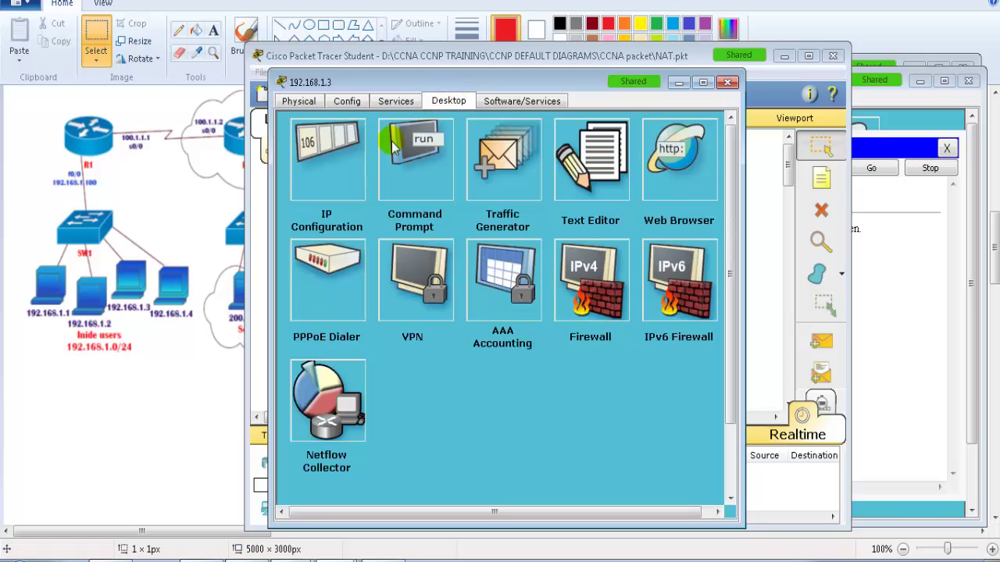
{"action": "left_click", "coordinate": [443, 175]}
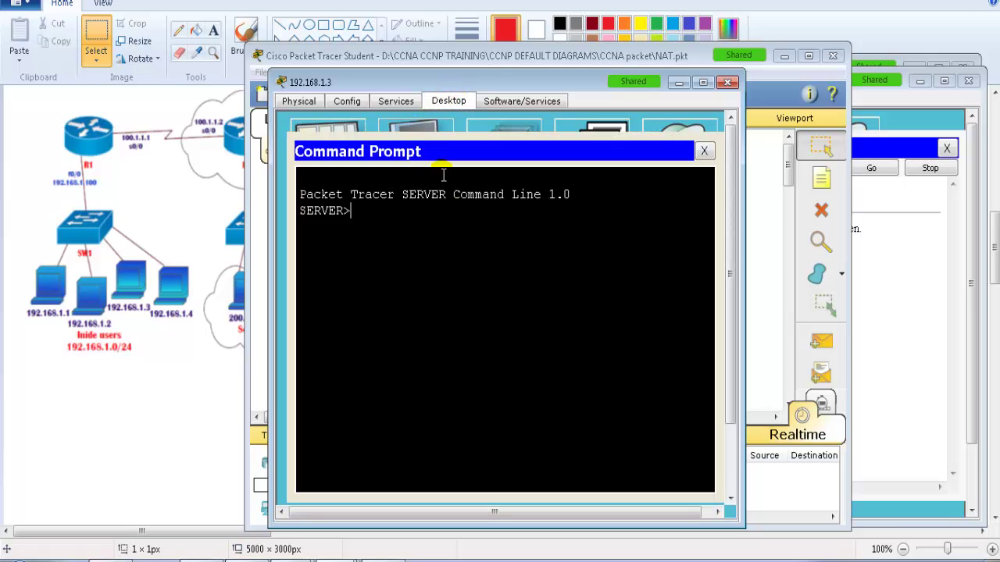
{"action": "type", "text": "ping"}
{"action": "right_click", "coordinate": [462, 243]}
{"action": "left_click", "coordinate": [474, 270]}
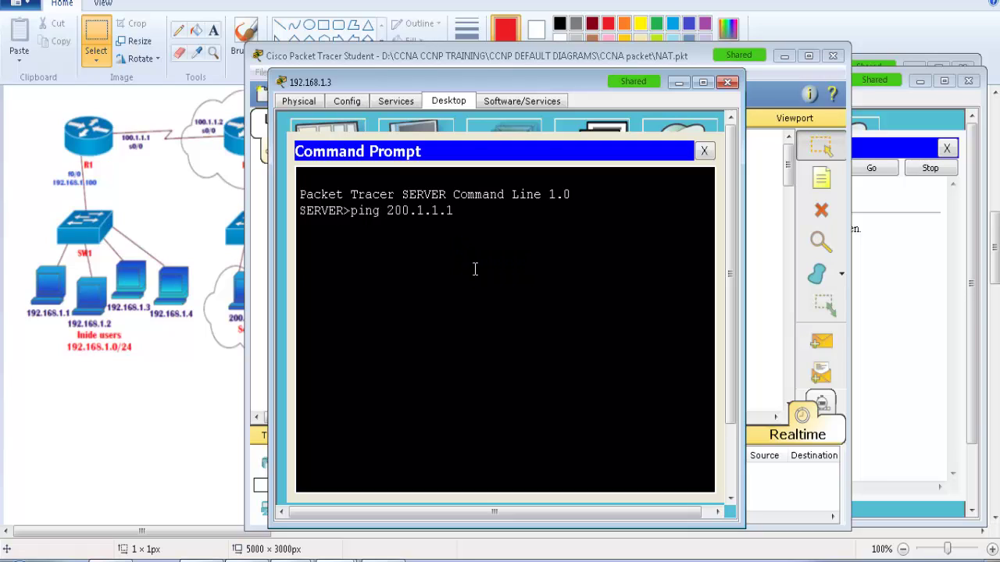
{"action": "key", "text": "Return"}
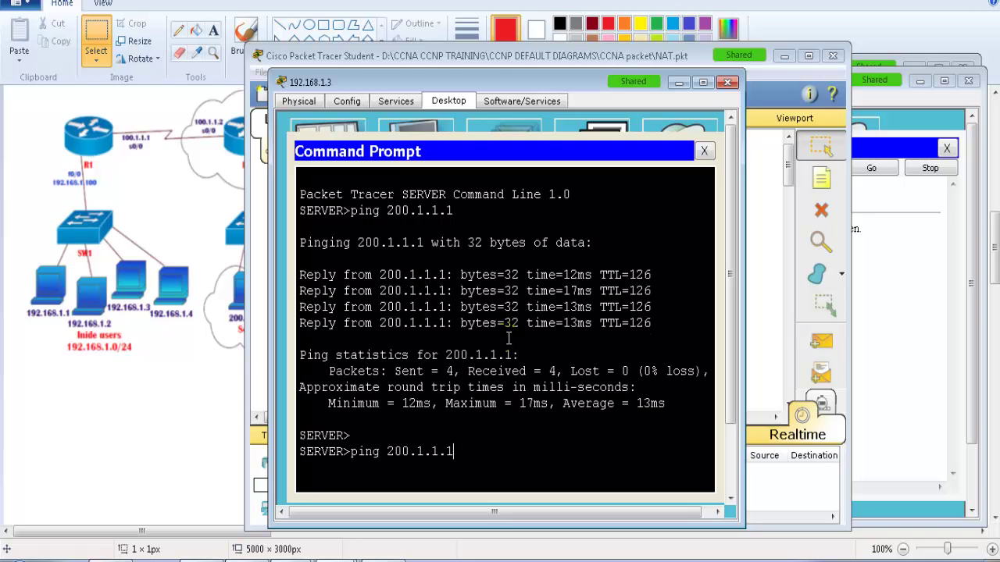
Check the IP configuration of inside server 192.168.1.4 and close it
{"action": "left_click", "coordinate": [755, 242]}
{"action": "left_click", "coordinate": [474, 331]}
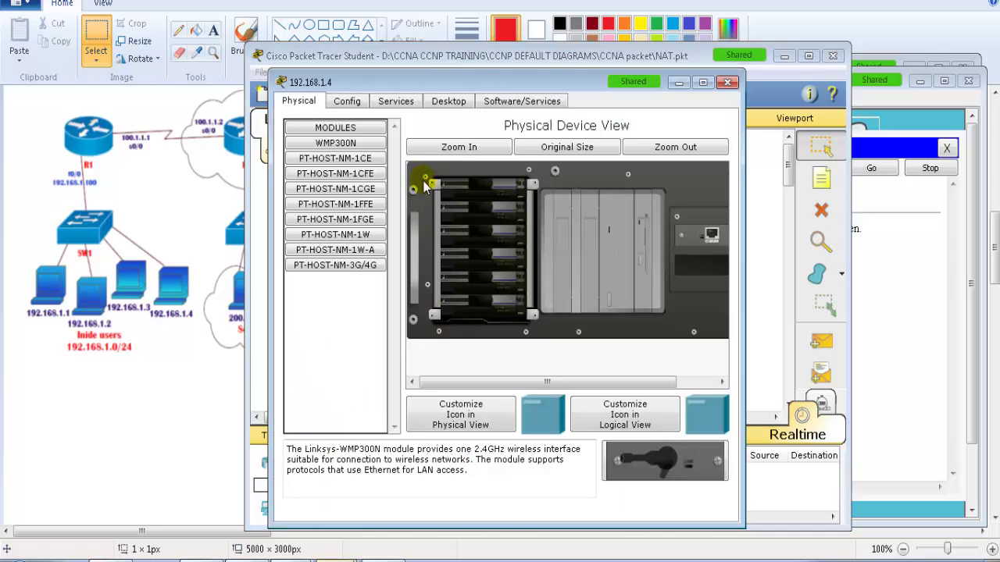
{"action": "left_click", "coordinate": [350, 102]}
{"action": "left_click", "coordinate": [447, 102]}
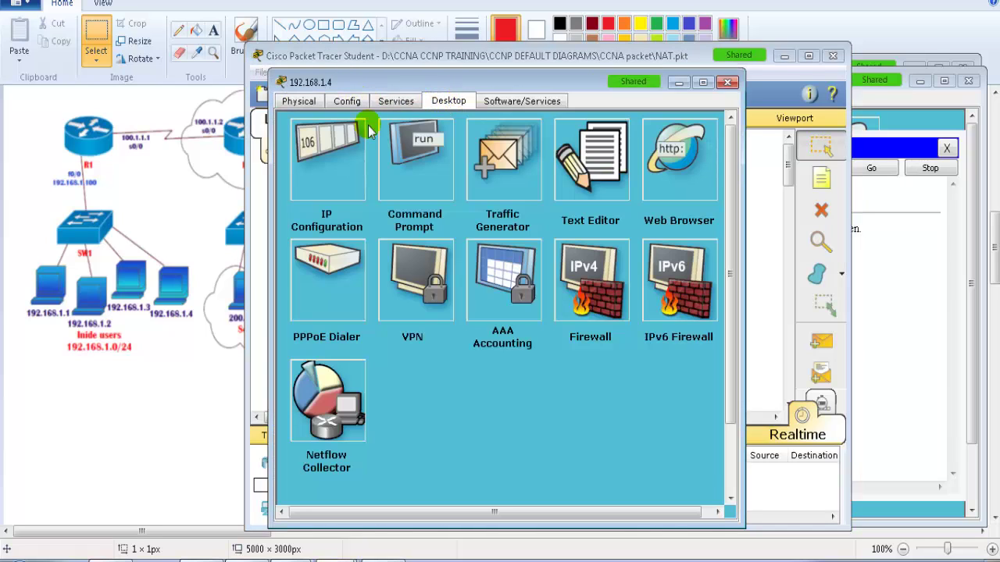
{"action": "left_click", "coordinate": [342, 147]}
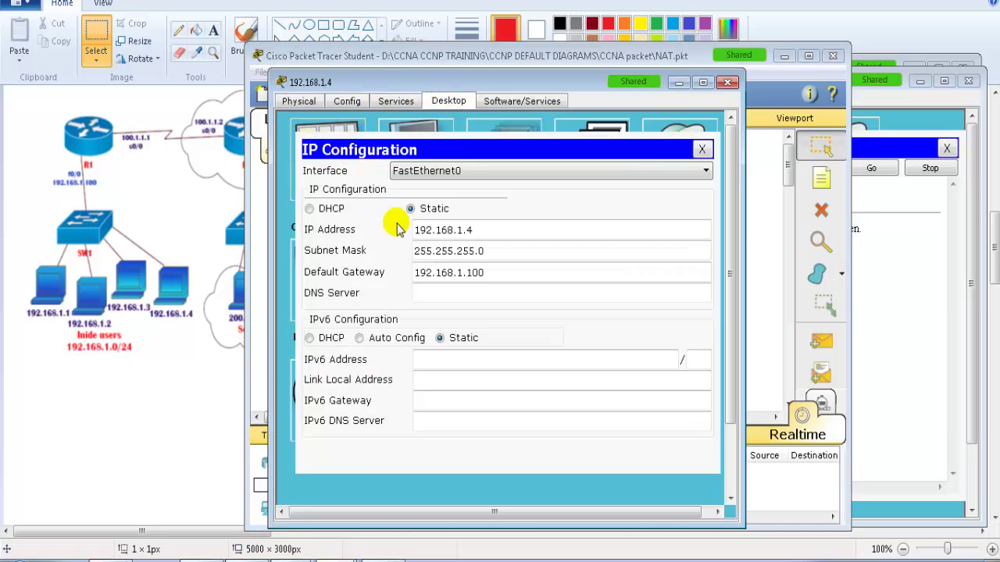
{"action": "left_click", "coordinate": [701, 151]}
Ping 200.1.1.1 from the Command Prompt of inside server 192.168.1.4
{"action": "left_click", "coordinate": [422, 165]}
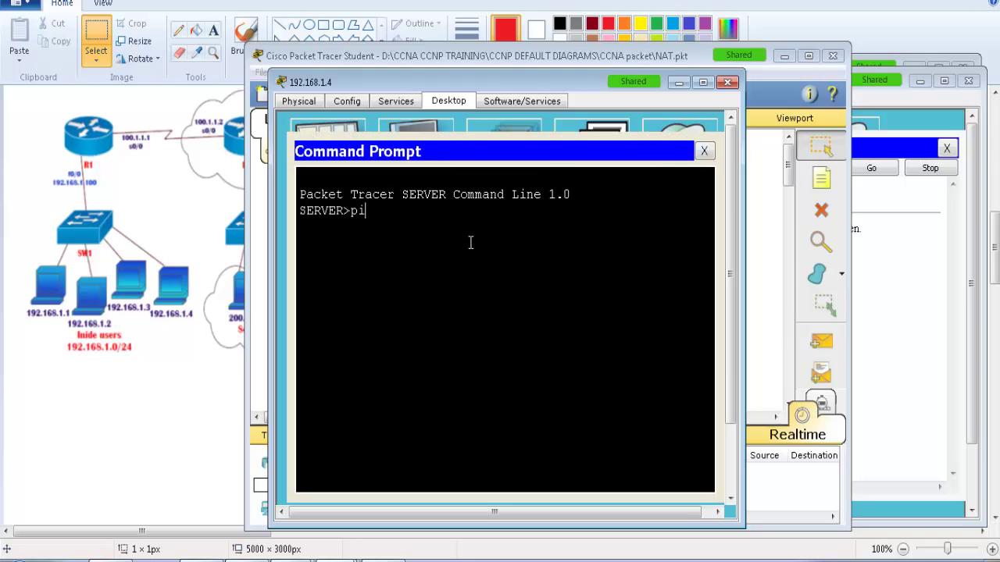
{"action": "right_click", "coordinate": [470, 243]}
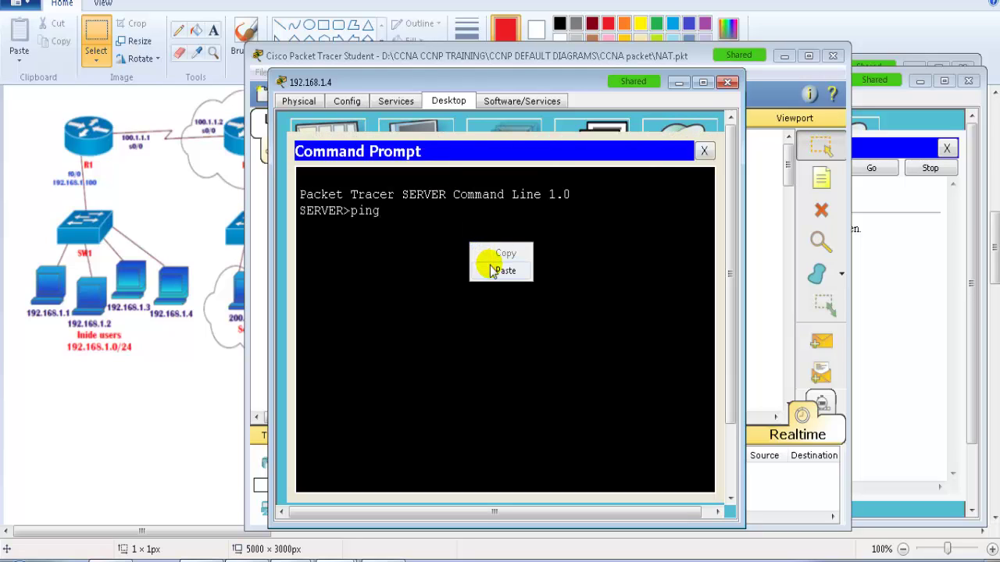
{"action": "left_click", "coordinate": [503, 270]}
{"action": "key", "text": "Return"}
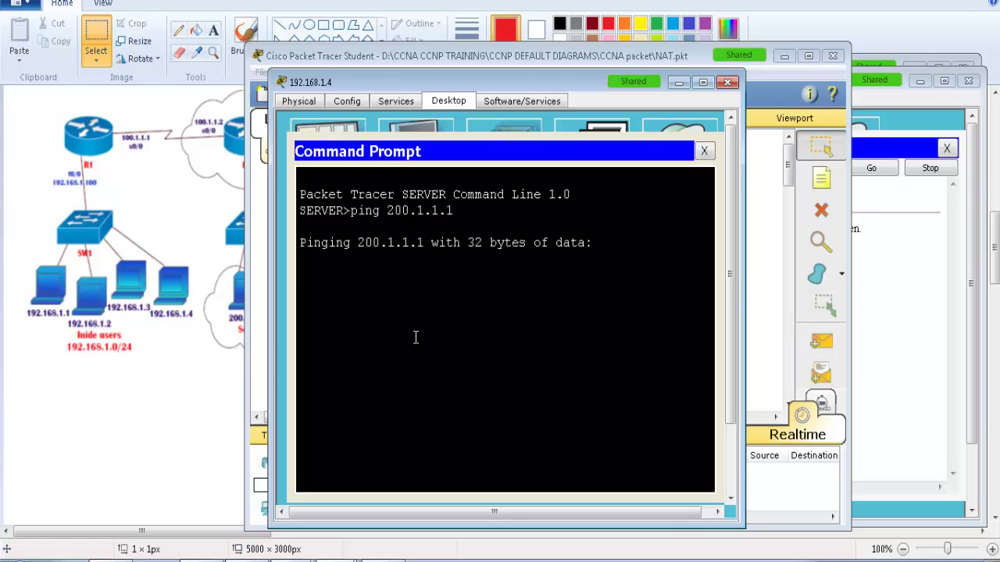
Display the NAT table in Router1's CLI with sh ip nat translations
{"action": "left_click", "coordinate": [766, 245]}
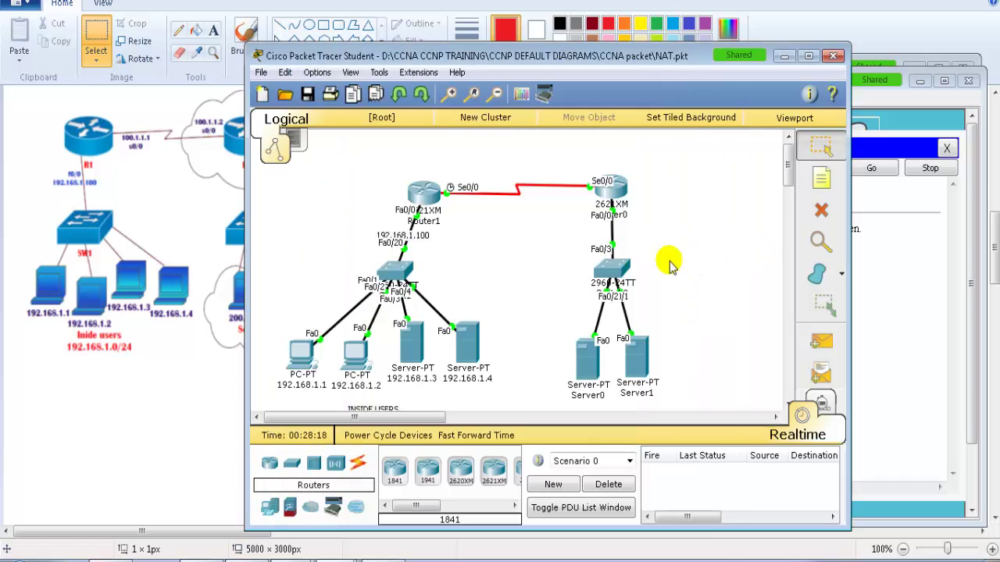
{"action": "left_click", "coordinate": [424, 199]}
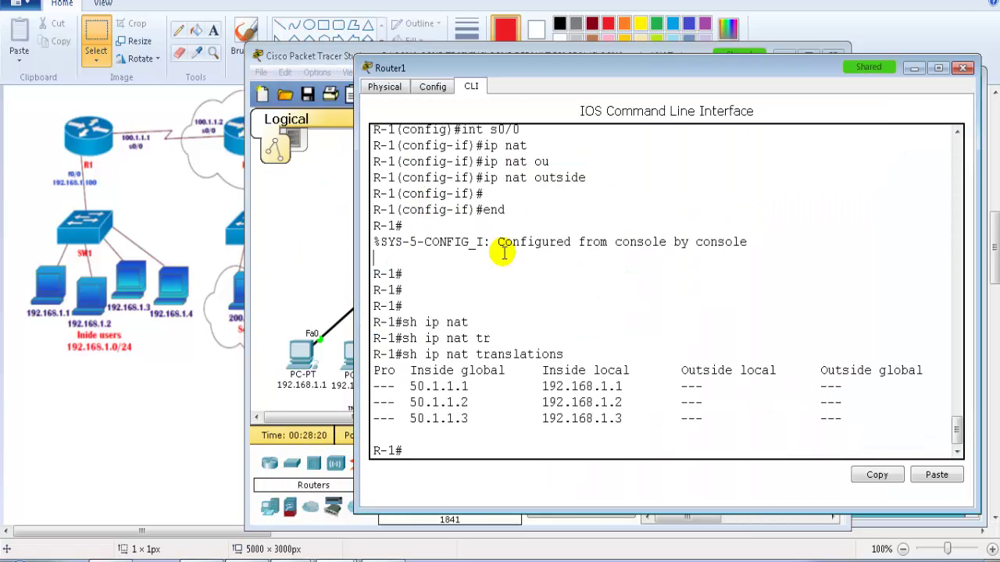
{"action": "key", "text": "Up"}
{"action": "key", "text": "Return"}
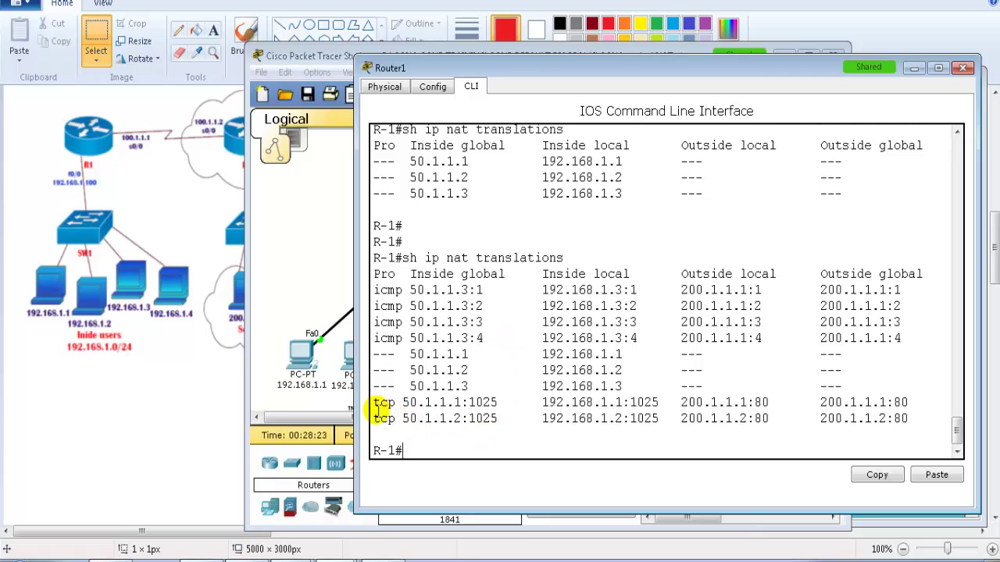
Examine the tcp entries in the NAT table, marking their inside global and inside local addresses and labelling port 80 as http
{"action": "left_click_drag", "start_coordinate": [374, 402], "coordinate": [882, 442]}
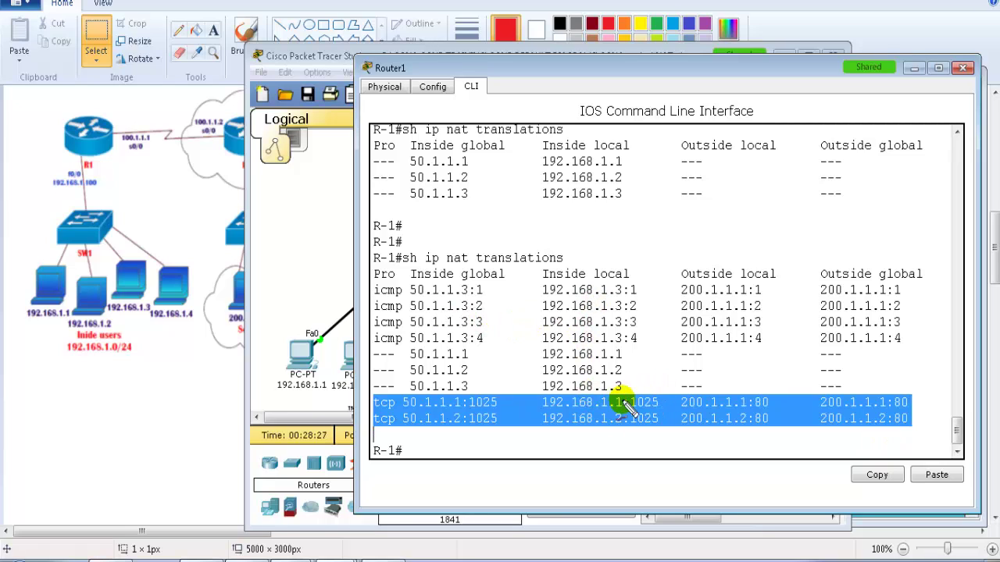
{"action": "mouse_move", "coordinate": [629, 396]}
{"action": "left_mouse_down"}
{"action": "mouse_move", "coordinate": [585, 382]}
{"action": "mouse_move", "coordinate": [547, 387]}
{"action": "mouse_move", "coordinate": [531, 406]}
{"action": "mouse_move", "coordinate": [531, 441]}
{"action": "mouse_move", "coordinate": [597, 440]}
{"action": "mouse_move", "coordinate": [626, 396]}
{"action": "mouse_move", "coordinate": [420, 384]}
{"action": "mouse_move", "coordinate": [396, 413]}
{"action": "mouse_move", "coordinate": [490, 394]}
{"action": "left_mouse_up"}
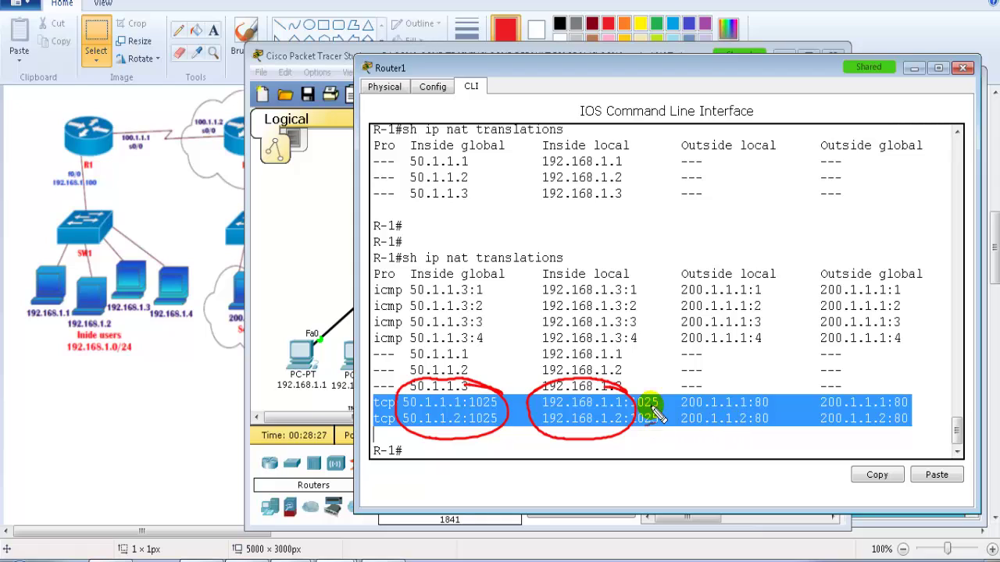
{"action": "left_click_drag", "start_coordinate": [631, 397], "coordinate": [713, 385]}
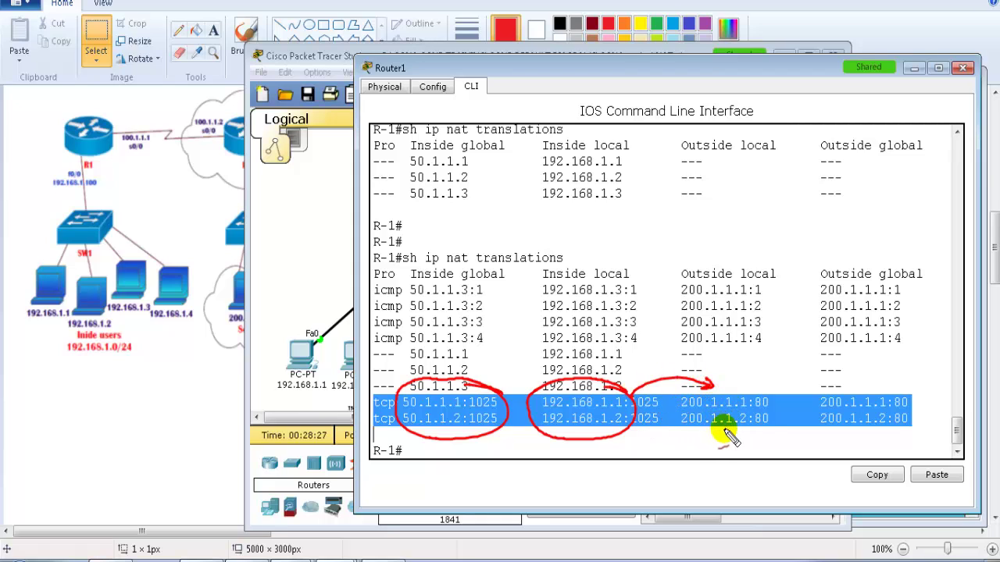
{"action": "mouse_move", "coordinate": [751, 433]}
{"action": "left_mouse_down"}
{"action": "mouse_move", "coordinate": [766, 406]}
{"action": "mouse_move", "coordinate": [754, 393]}
{"action": "mouse_move", "coordinate": [765, 453]}
{"action": "left_mouse_up"}
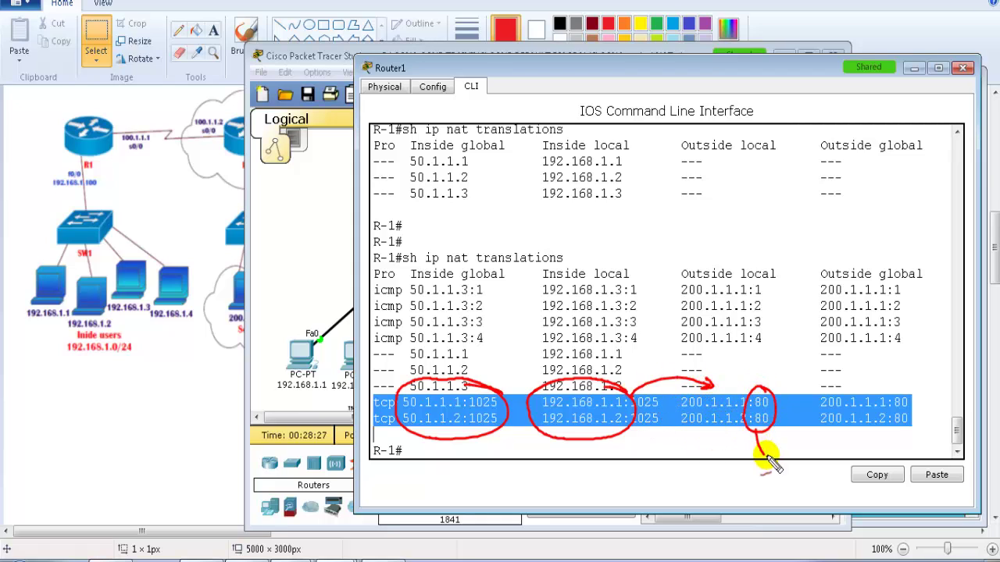
{"action": "mouse_move", "coordinate": [779, 359]}
{"action": "left_mouse_down"}
{"action": "mouse_move", "coordinate": [774, 375]}
{"action": "mouse_move", "coordinate": [785, 364]}
{"action": "mouse_move", "coordinate": [817, 368]}
{"action": "left_mouse_up"}
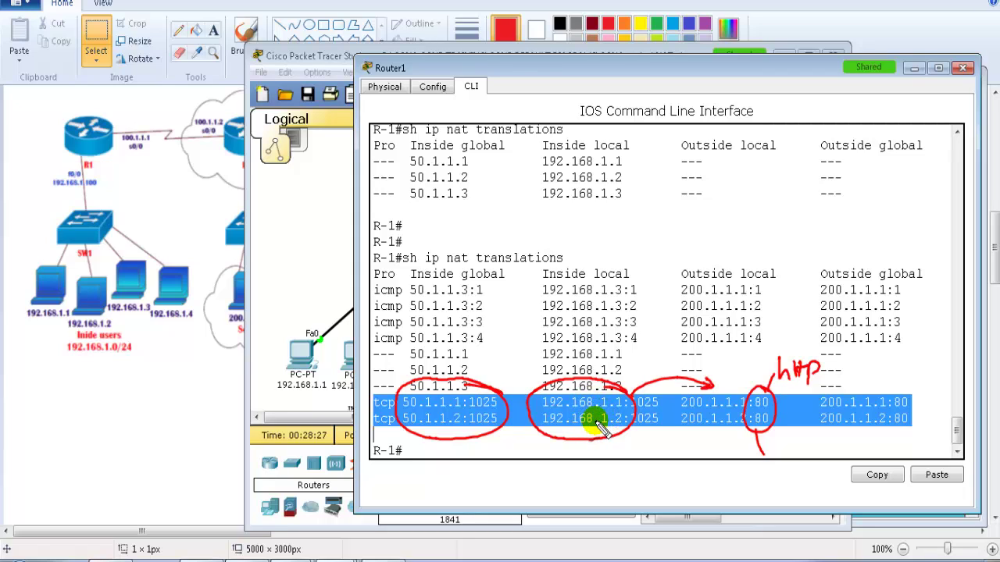
{"action": "left_click_drag", "start_coordinate": [705, 413], "coordinate": [710, 422]}
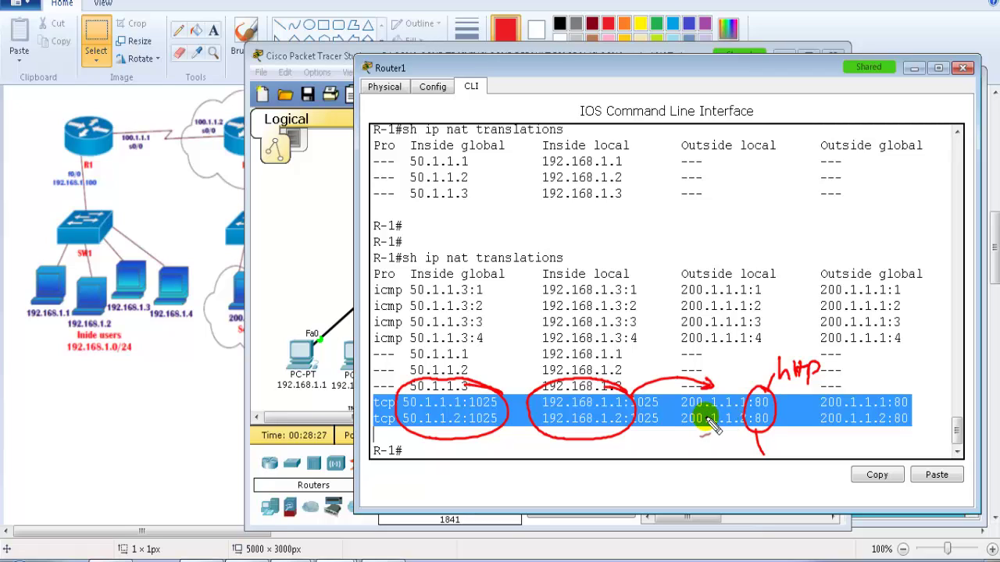
{"action": "key", "text": "Escape"}
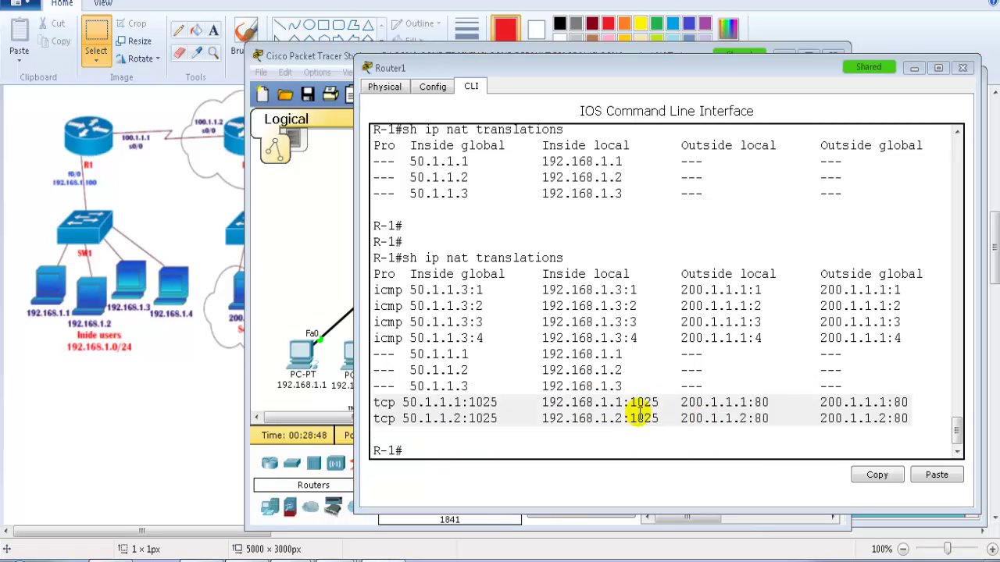
Examine the icmp entries of 192.168.1.3 in the NAT table, circling their inside global, inside local and outside addresses
{"action": "left_click_drag", "start_coordinate": [381, 292], "coordinate": [673, 339]}
{"action": "key", "text": "ctrl+2"}
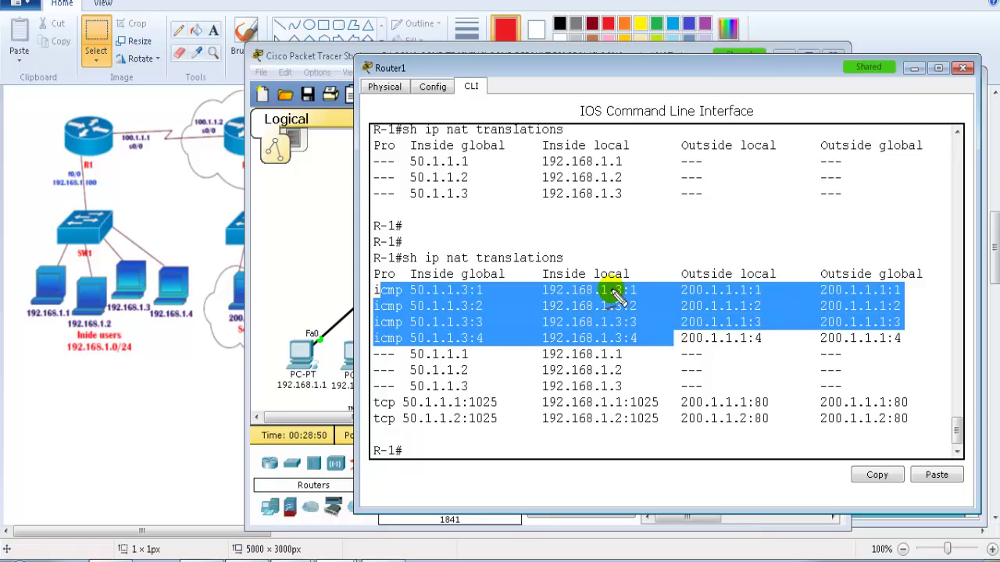
{"action": "mouse_move", "coordinate": [637, 308]}
{"action": "left_mouse_down"}
{"action": "mouse_move", "coordinate": [546, 279]}
{"action": "mouse_move", "coordinate": [594, 287]}
{"action": "mouse_move", "coordinate": [586, 234]}
{"action": "left_mouse_up"}
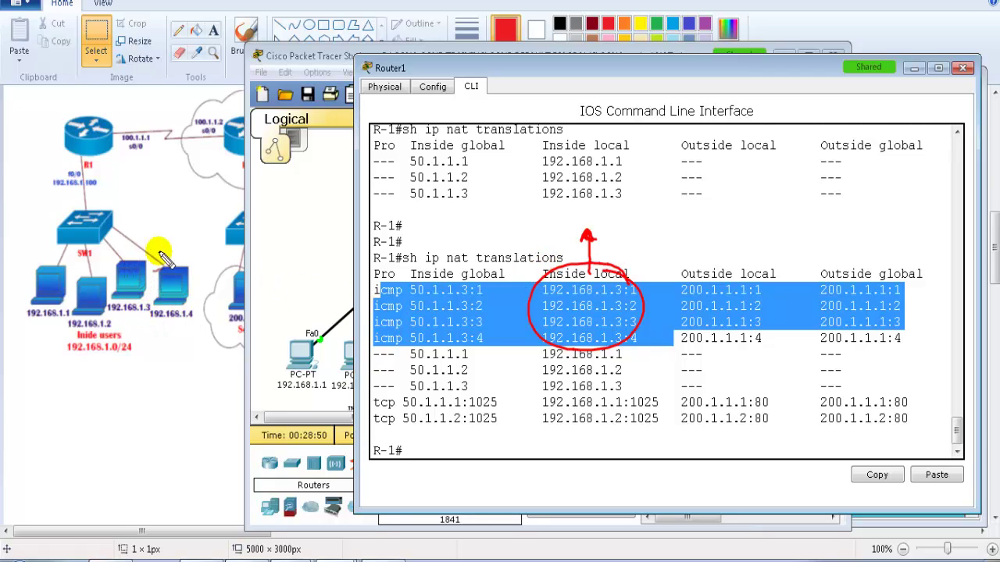
{"action": "mouse_move", "coordinate": [478, 275]}
{"action": "left_mouse_down"}
{"action": "mouse_move", "coordinate": [399, 297]}
{"action": "mouse_move", "coordinate": [485, 343]}
{"action": "mouse_move", "coordinate": [458, 225]}
{"action": "left_mouse_up"}
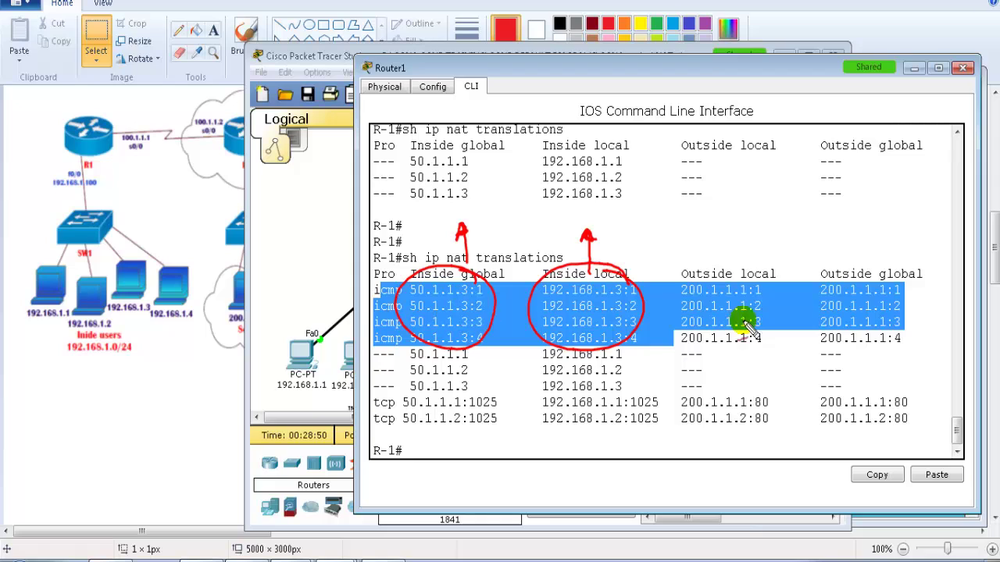
{"action": "mouse_move", "coordinate": [898, 289]}
{"action": "left_mouse_down"}
{"action": "mouse_move", "coordinate": [786, 261]}
{"action": "mouse_move", "coordinate": [689, 277]}
{"action": "mouse_move", "coordinate": [719, 328]}
{"action": "mouse_move", "coordinate": [892, 322]}
{"action": "mouse_move", "coordinate": [831, 287]}
{"action": "left_mouse_up"}
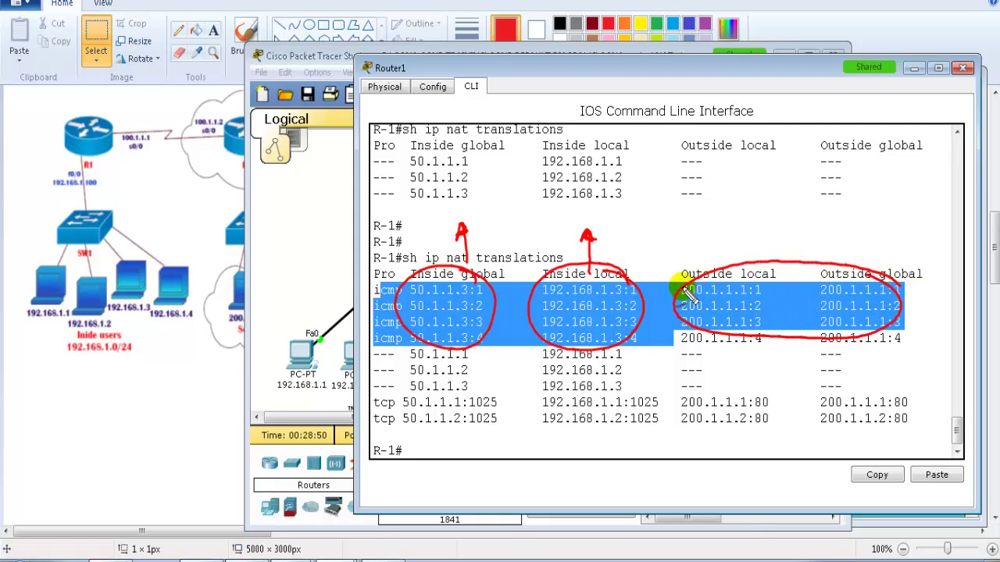
{"action": "key", "text": "Escape"}
{"action": "left_click", "coordinate": [606, 383]}
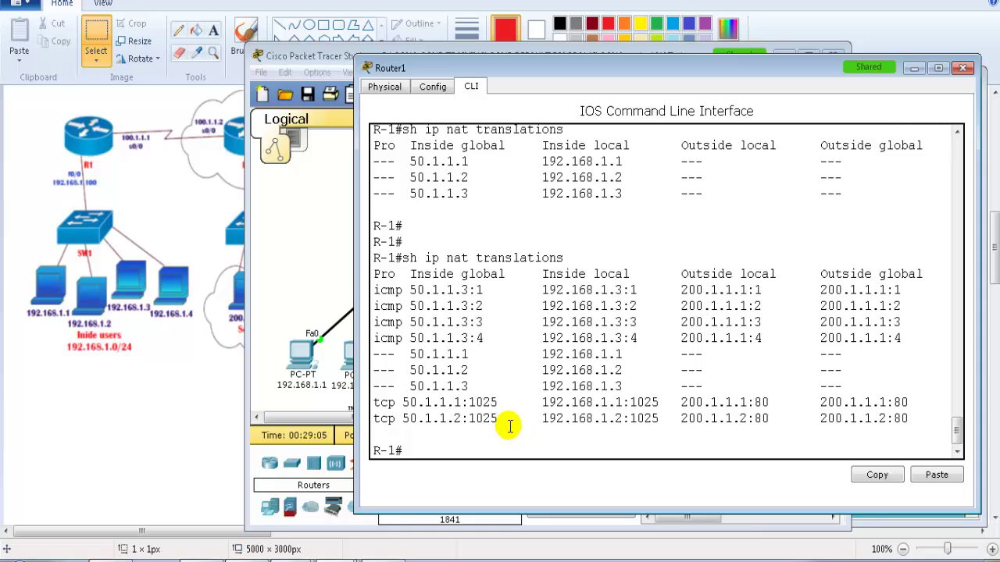
Return to the R-1 command line and enter global configuration mode from the terminal
{"action": "left_click", "coordinate": [318, 241]}
{"action": "left_click", "coordinate": [427, 194]}
{"action": "key", "text": "Return"}
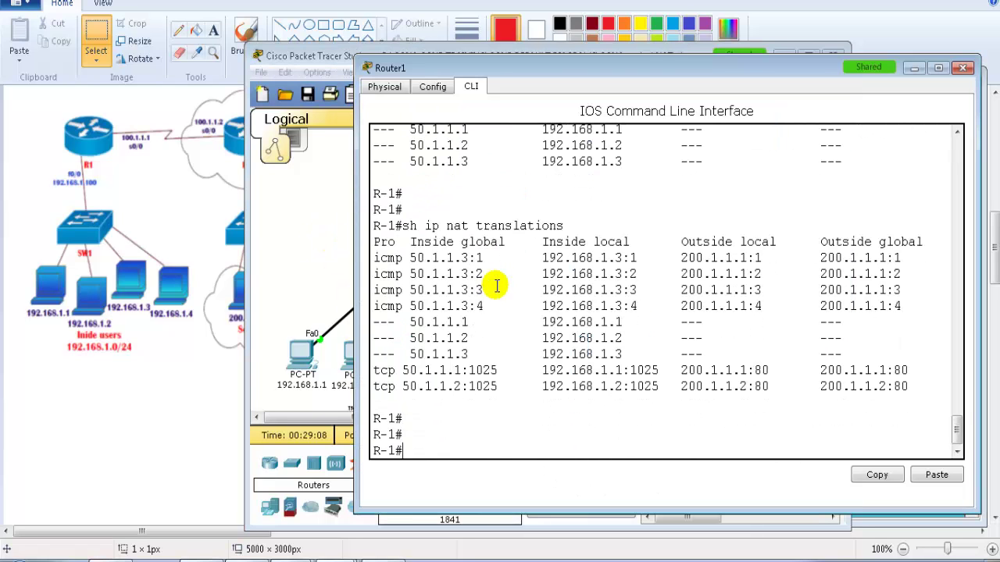
{"action": "type", "text": "conf"}
{"action": "key", "text": "Return"}
{"action": "key", "text": "Return"}
{"action": "key", "text": "Return"}
Add a static inside source NAT mapping from 192.168.1.4 to 50.1.1.4 on R-1 and leave configuration mode
{"action": "type", "text": "ip nat"}
{"action": "key", "text": "Tab"}
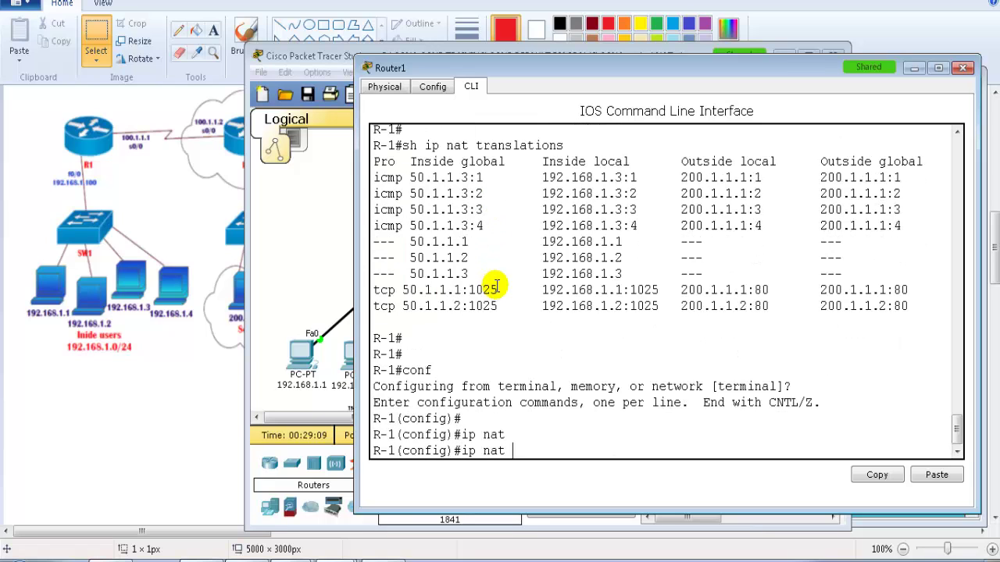
{"action": "type", "text": "in"}
{"action": "key", "text": "Tab"}
{"action": "type", "text": "sou"}
{"action": "key", "text": "Tab"}
{"action": "type", "text": "s"}
{"action": "key", "text": "Tab"}
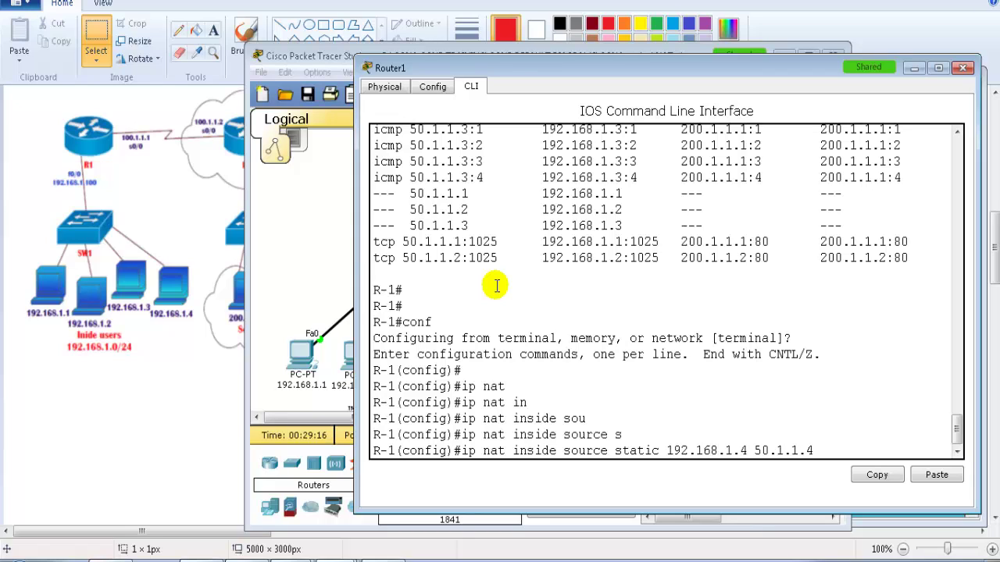
{"action": "key", "text": "Return"}
{"action": "key", "text": "Return"}
{"action": "type", "text": "end"}
{"action": "key", "text": "Return"}
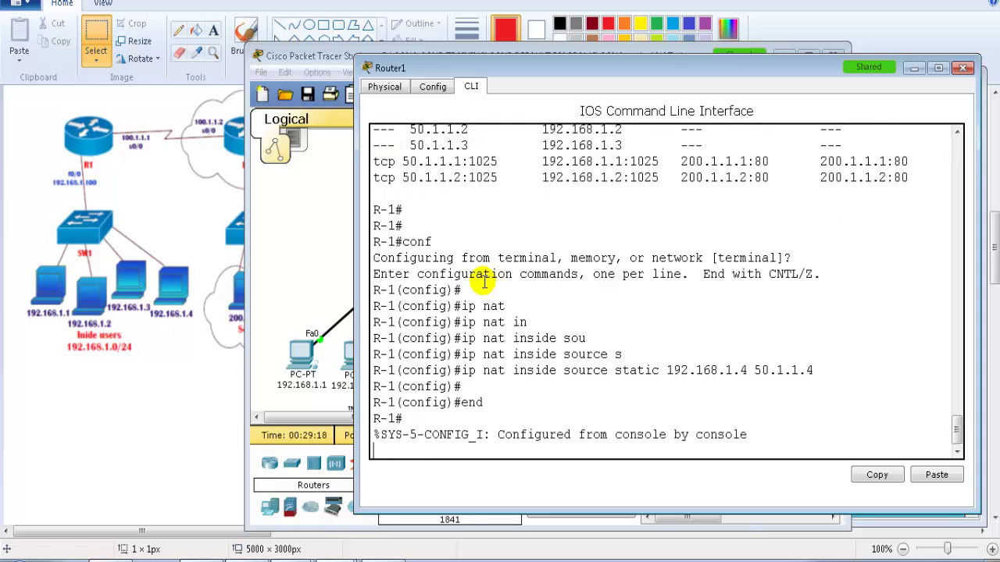
Ping 200.1.1.1 from the command prompt of host 192.168.1.4, and return to the R-1 command line
{"action": "left_click", "coordinate": [273, 253]}
{"action": "left_click", "coordinate": [447, 337]}
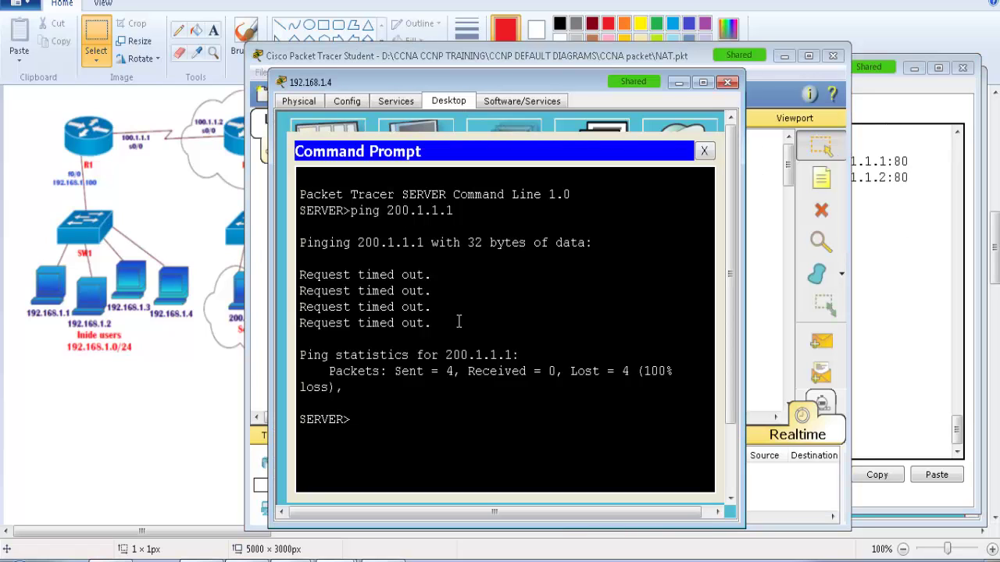
{"action": "key", "text": "Return"}
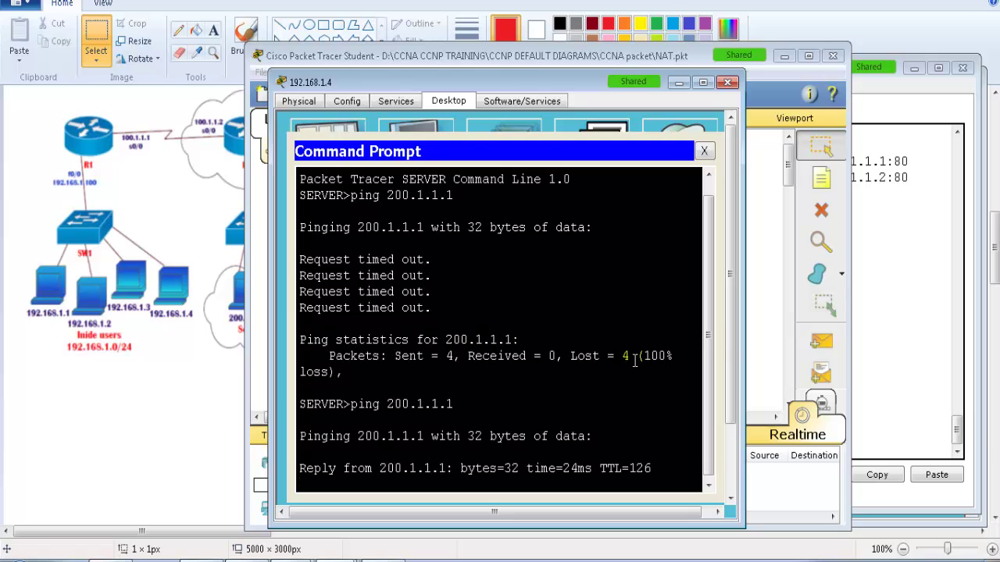
{"action": "left_click", "coordinate": [775, 324]}
{"action": "left_click", "coordinate": [859, 308]}
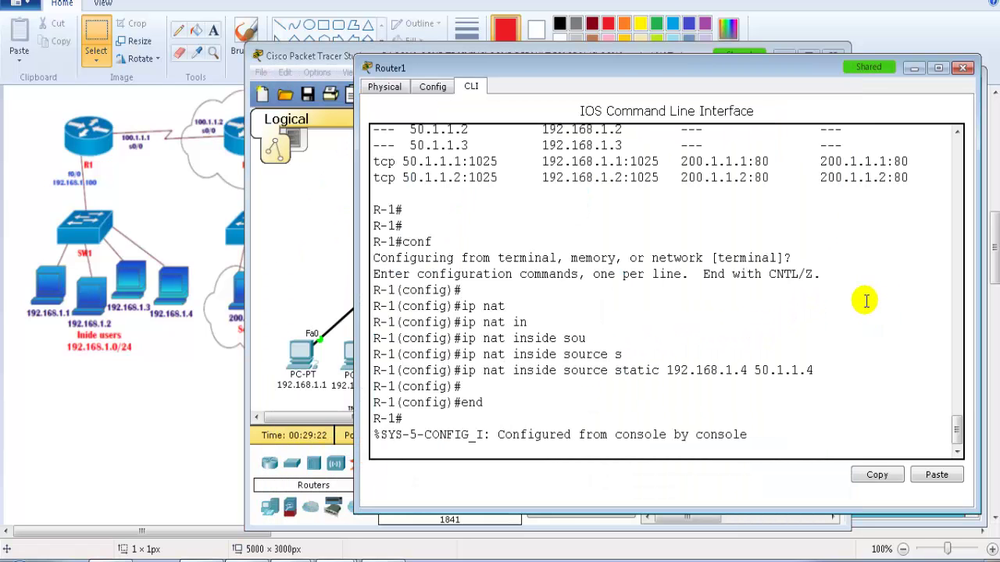
{"action": "key", "text": "Return"}
{"action": "type", "text": "conf"}
{"action": "key", "text": "Return"}
{"action": "key", "text": "Return"}
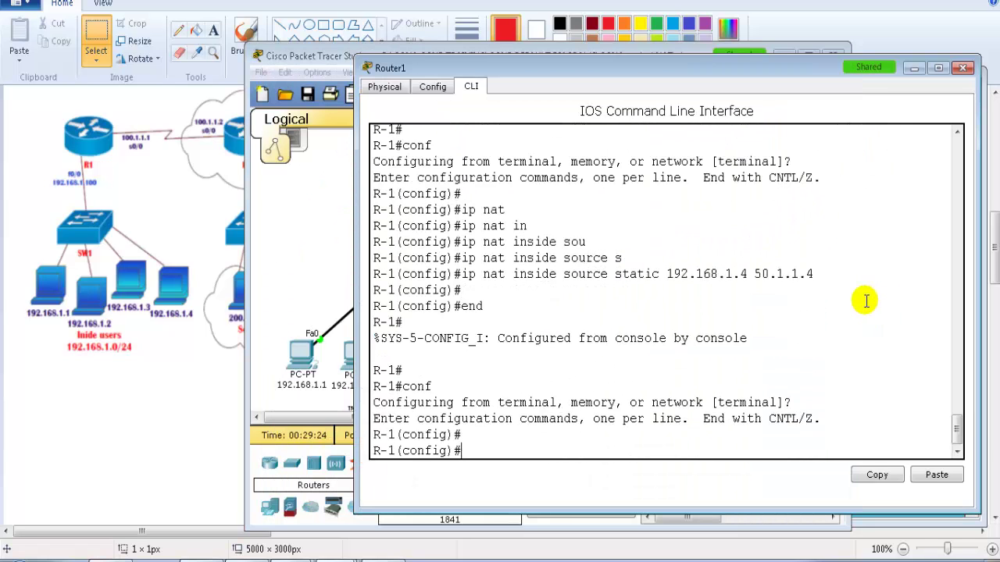
{"action": "key", "text": "Return"}
{"action": "type", "text": "end"}
{"action": "key", "text": "Return"}
Display the NAT translation table on R-1 and examine its tcp entries and the icmp entries of 192.168.1.4
{"action": "key", "text": "Return"}
{"action": "type", "text": "sh ip nat translations"}
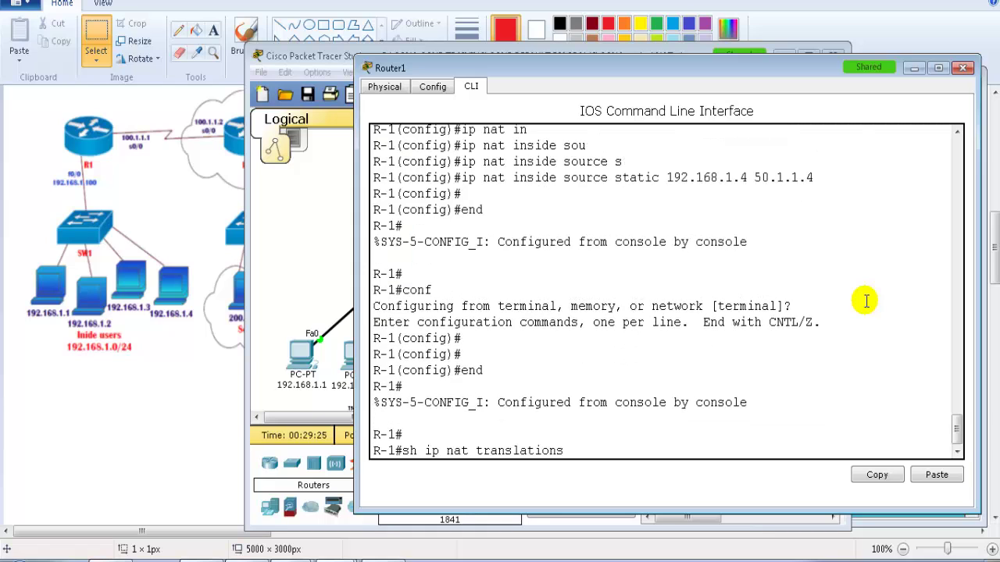
{"action": "key", "text": "Return"}
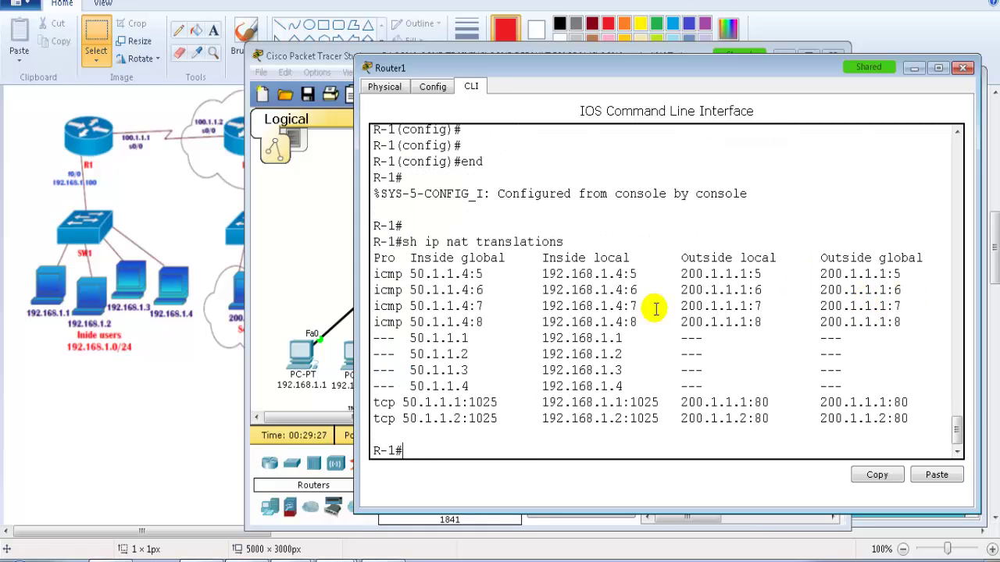
{"action": "mouse_move", "coordinate": [650, 322]}
{"action": "left_mouse_down"}
{"action": "mouse_move", "coordinate": [464, 286]}
{"action": "mouse_move", "coordinate": [531, 274]}
{"action": "mouse_move", "coordinate": [658, 310]}
{"action": "left_mouse_up"}
{"action": "left_click_drag", "start_coordinate": [388, 275], "coordinate": [435, 428]}
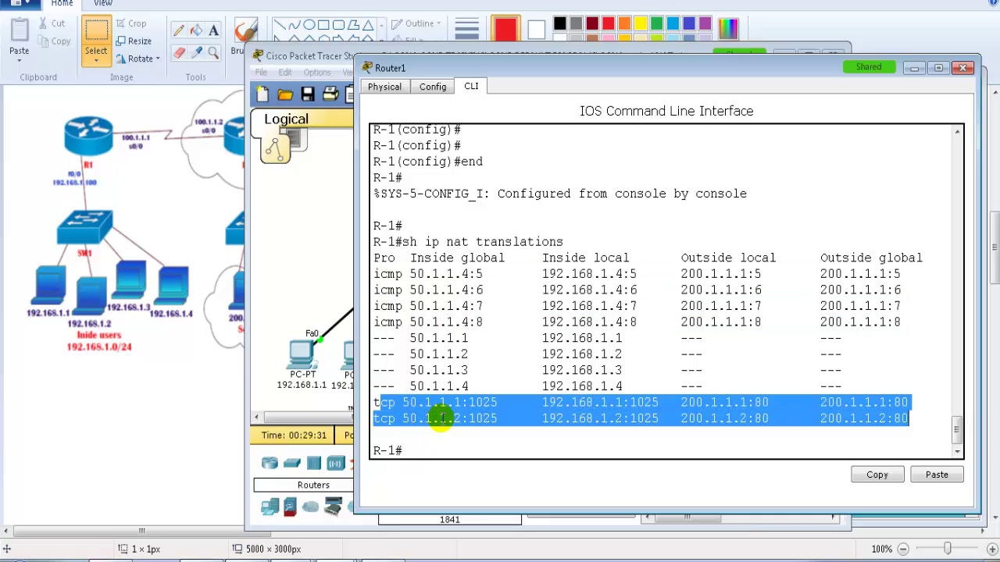
{"action": "left_click_drag", "start_coordinate": [432, 274], "coordinate": [676, 322]}
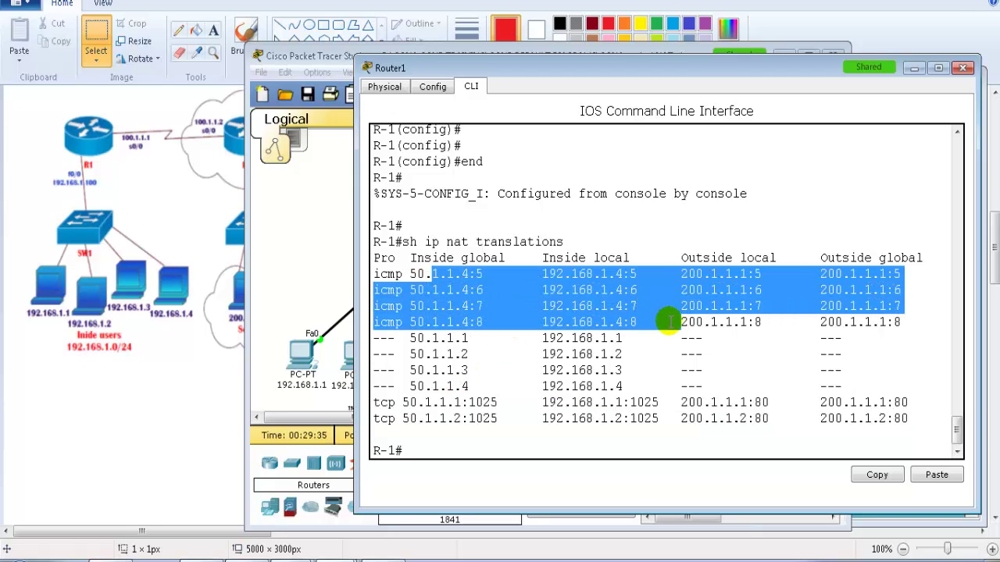
On the Paint network diagram, trace the outbound path in red from 192.168.1.1 through R1, labelled 50.1.1.1, and the ISP to server 200.1.1.1
{"action": "left_click", "coordinate": [98, 268]}
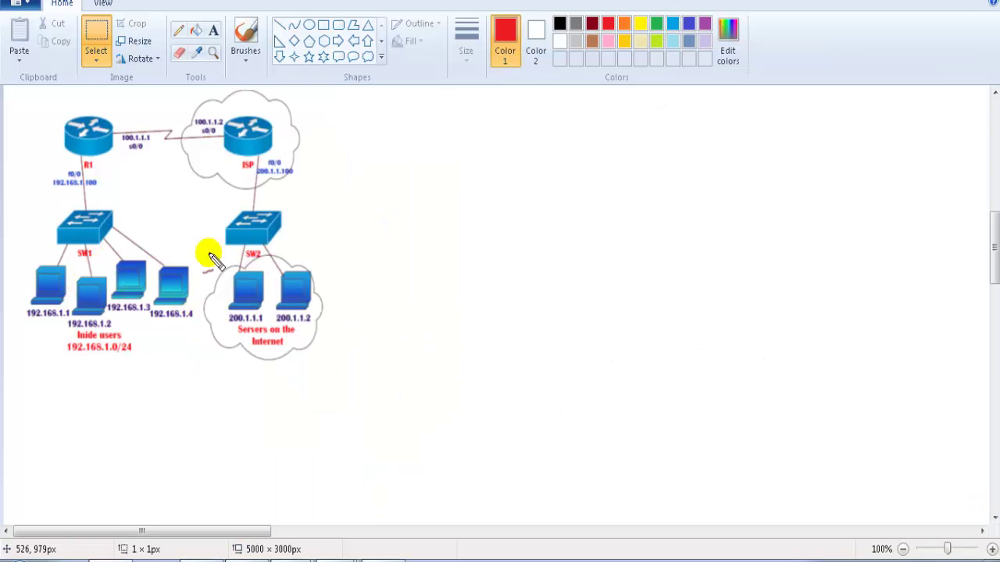
{"action": "mouse_move", "coordinate": [50, 322]}
{"action": "left_mouse_down"}
{"action": "mouse_move", "coordinate": [76, 321]}
{"action": "mouse_move", "coordinate": [45, 321]}
{"action": "mouse_move", "coordinate": [67, 313]}
{"action": "mouse_move", "coordinate": [53, 324]}
{"action": "mouse_move", "coordinate": [37, 303]}
{"action": "mouse_move", "coordinate": [24, 251]}
{"action": "mouse_move", "coordinate": [31, 182]}
{"action": "mouse_move", "coordinate": [53, 138]}
{"action": "mouse_move", "coordinate": [46, 143]}
{"action": "mouse_move", "coordinate": [94, 107]}
{"action": "mouse_move", "coordinate": [147, 111]}
{"action": "mouse_move", "coordinate": [117, 77]}
{"action": "mouse_move", "coordinate": [167, 91]}
{"action": "left_mouse_up"}
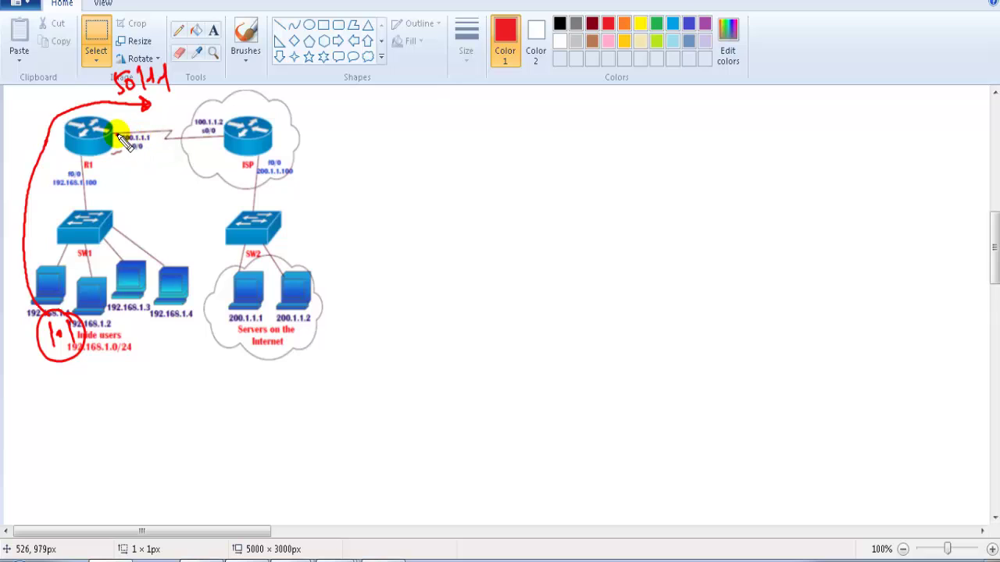
{"action": "mouse_move", "coordinate": [116, 136]}
{"action": "left_mouse_down"}
{"action": "mouse_move", "coordinate": [232, 117]}
{"action": "mouse_move", "coordinate": [223, 112]}
{"action": "left_mouse_up"}
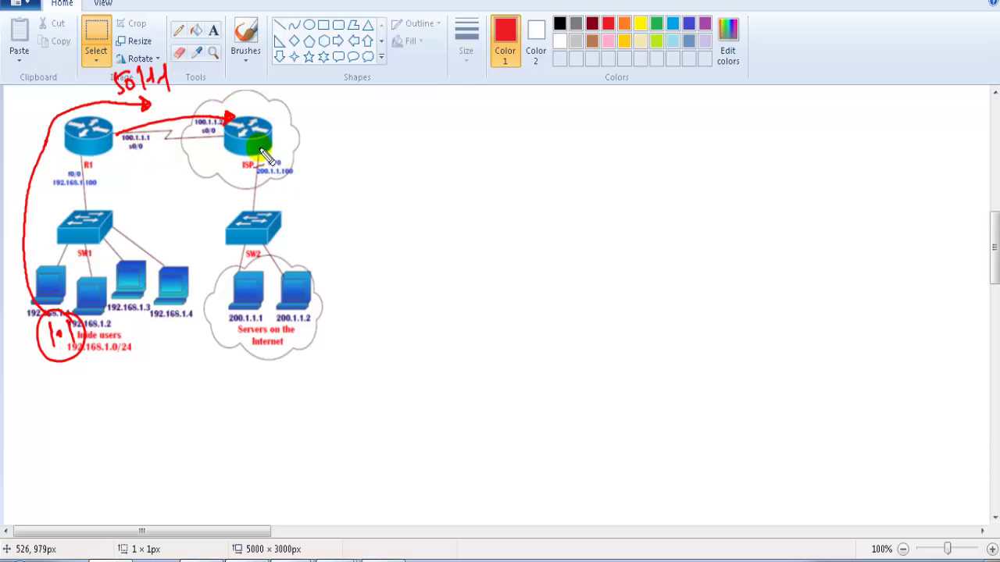
{"action": "mouse_move", "coordinate": [264, 147]}
{"action": "left_mouse_down"}
{"action": "mouse_move", "coordinate": [286, 189]}
{"action": "mouse_move", "coordinate": [266, 280]}
{"action": "left_mouse_up"}
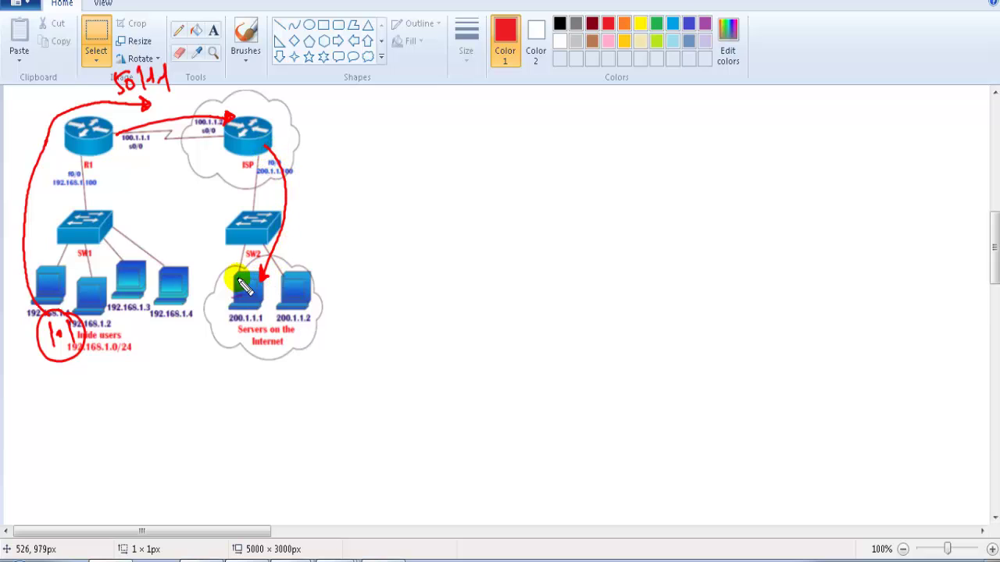
Trace the return path in magenta from server 200.1.1.1 through the ISP and R1 to the inside hosts, labelling the inside segment Private
{"action": "mouse_move", "coordinate": [239, 275]}
{"action": "left_mouse_down"}
{"action": "mouse_move", "coordinate": [241, 157]}
{"action": "mouse_move", "coordinate": [245, 172]}
{"action": "mouse_move", "coordinate": [232, 160]}
{"action": "left_mouse_up"}
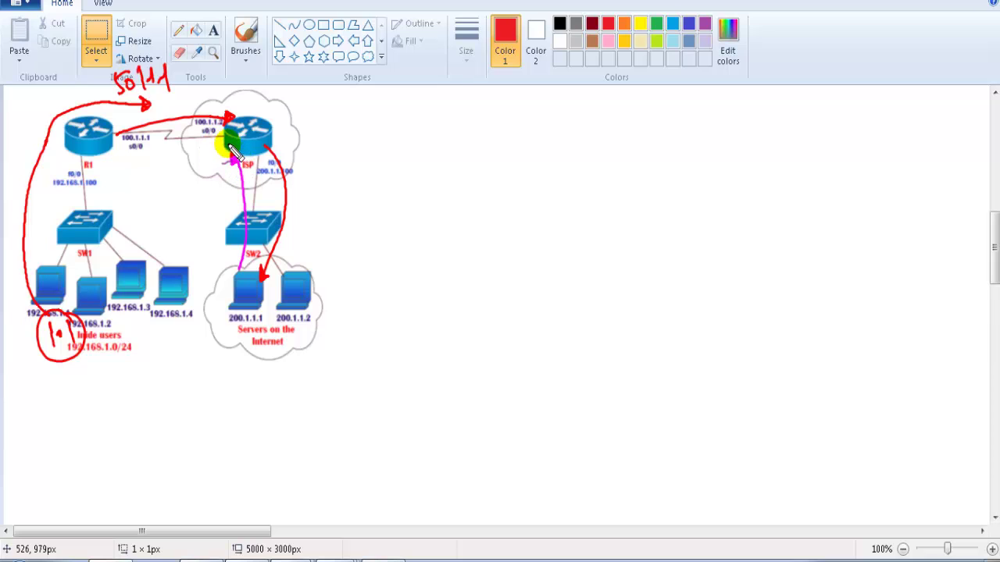
{"action": "mouse_move", "coordinate": [226, 150]}
{"action": "left_mouse_down"}
{"action": "mouse_move", "coordinate": [127, 145]}
{"action": "mouse_move", "coordinate": [142, 159]}
{"action": "left_mouse_up"}
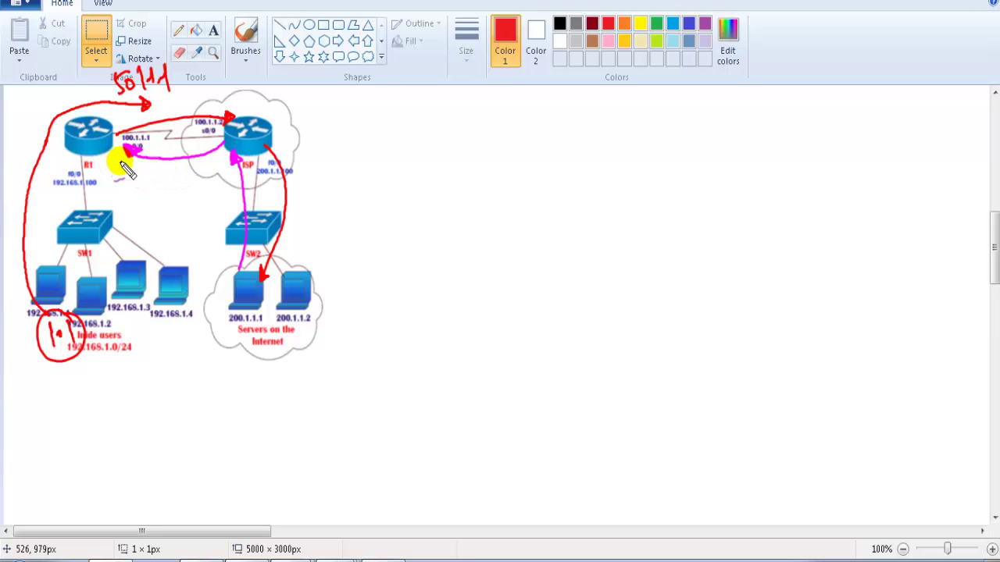
{"action": "mouse_move", "coordinate": [106, 166]}
{"action": "left_mouse_down"}
{"action": "mouse_move", "coordinate": [111, 224]}
{"action": "mouse_move", "coordinate": [148, 201]}
{"action": "mouse_move", "coordinate": [156, 216]}
{"action": "mouse_move", "coordinate": [165, 200]}
{"action": "left_mouse_up"}
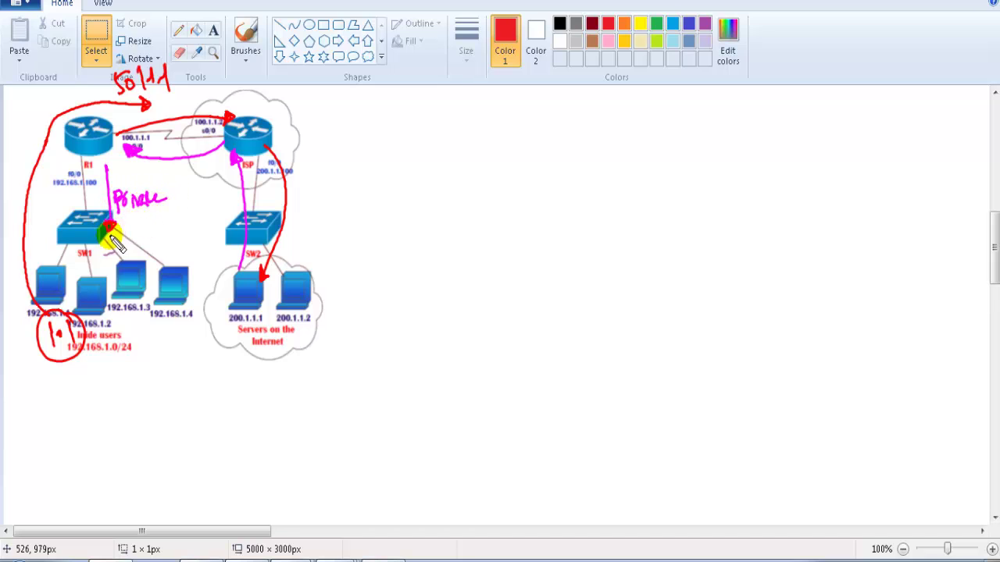
{"action": "left_click_drag", "start_coordinate": [109, 228], "coordinate": [88, 290]}
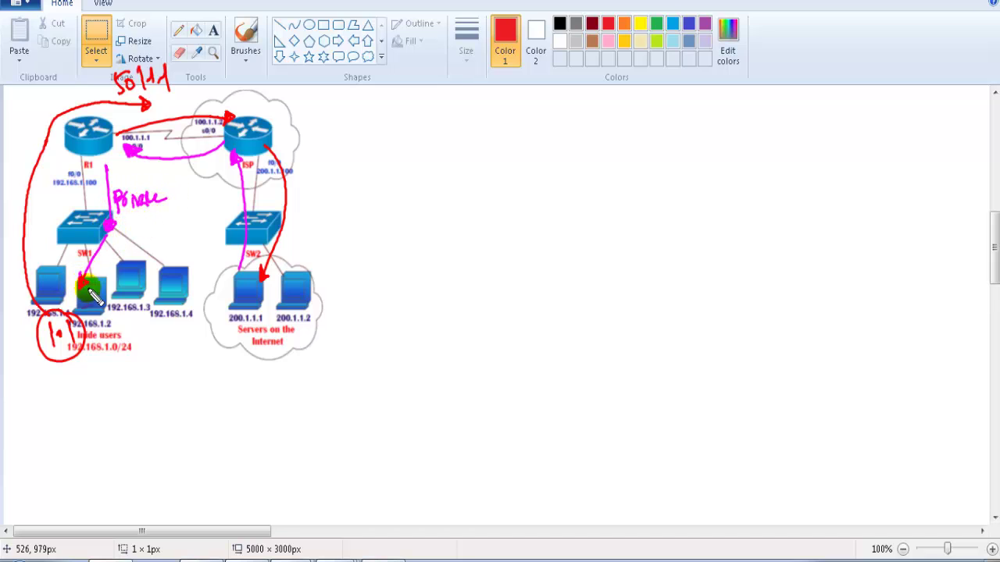
Circle and cross out R1 on the diagram and draw a magenta arrow from it outward past the ISP cloud
{"action": "mouse_move", "coordinate": [98, 117]}
{"action": "left_mouse_down"}
{"action": "mouse_move", "coordinate": [102, 156]}
{"action": "mouse_move", "coordinate": [90, 138]}
{"action": "mouse_move", "coordinate": [87, 148]}
{"action": "mouse_move", "coordinate": [102, 153]}
{"action": "mouse_move", "coordinate": [105, 131]}
{"action": "mouse_move", "coordinate": [279, 98]}
{"action": "mouse_move", "coordinate": [395, 122]}
{"action": "left_mouse_up"}
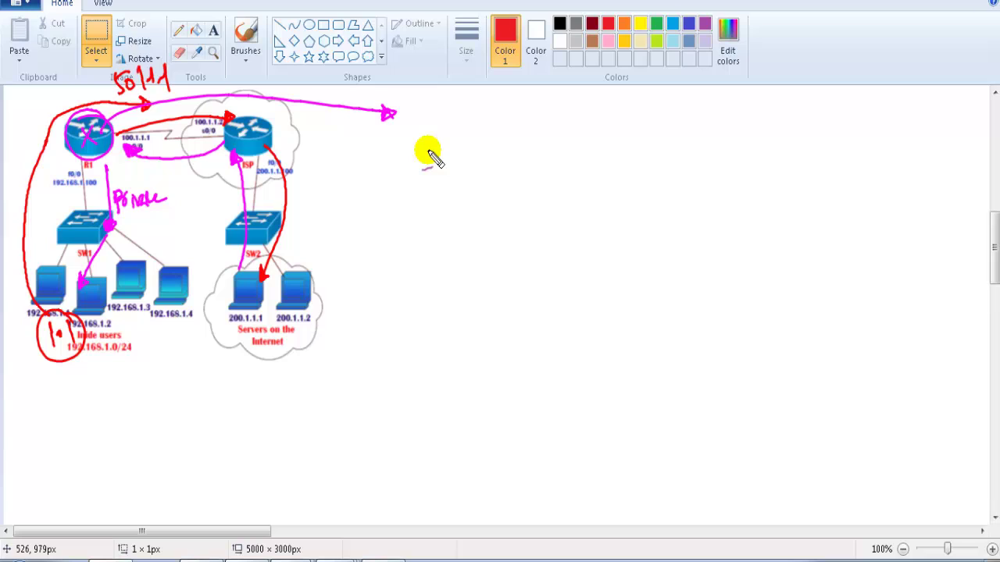